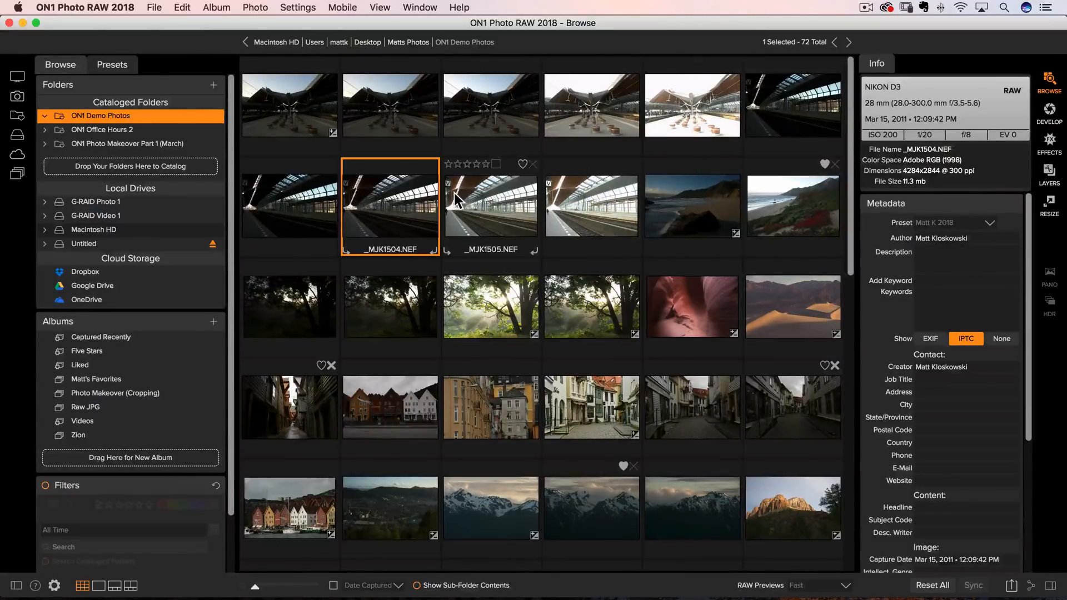
- Open Portrait_02.jpg from the photo collection in Effects and show the list of filters to add
{"action": "left_click", "coordinate": [1048, 143]}
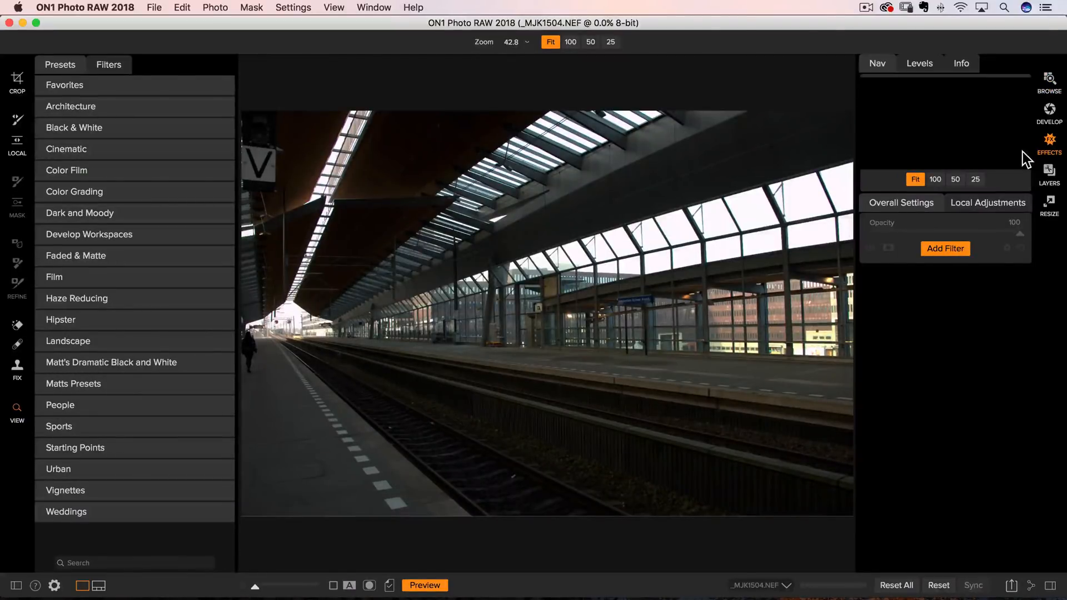
{"action": "left_click", "coordinate": [1049, 77]}
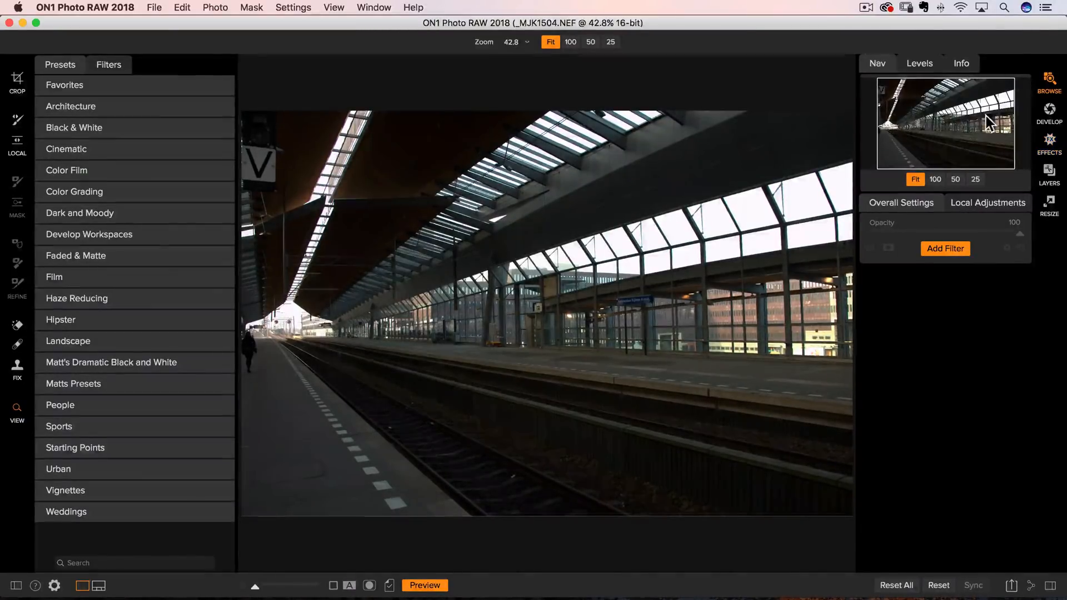
{"action": "scroll", "coordinate": [602, 371], "scroll_direction": "down", "scroll_amount": 5}
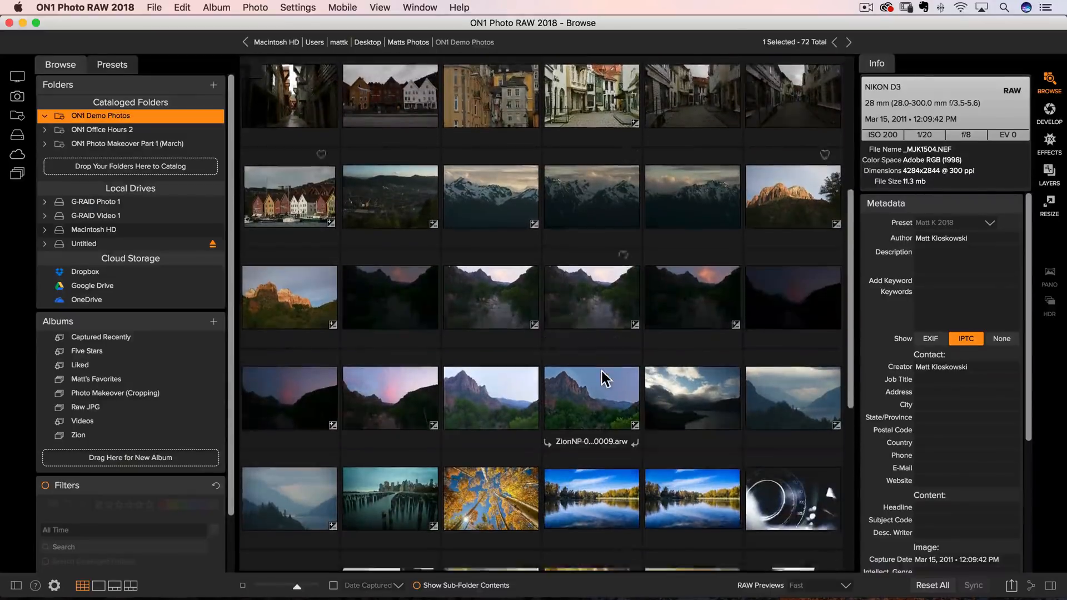
{"action": "scroll", "coordinate": [601, 371], "scroll_direction": "down", "scroll_amount": 5}
{"action": "left_click", "coordinate": [575, 347]}
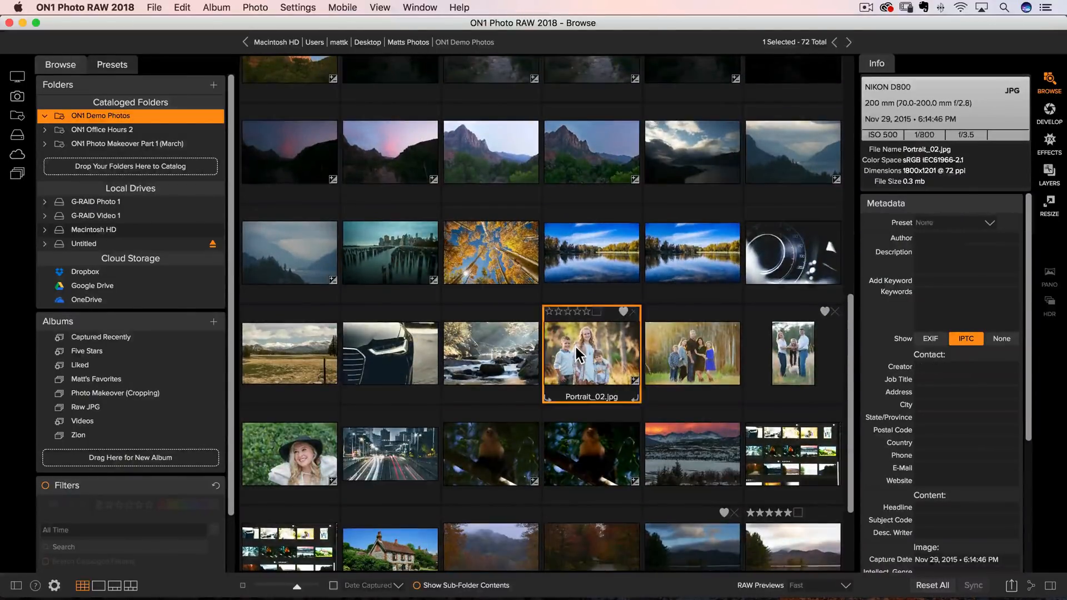
{"action": "left_click", "coordinate": [1049, 142]}
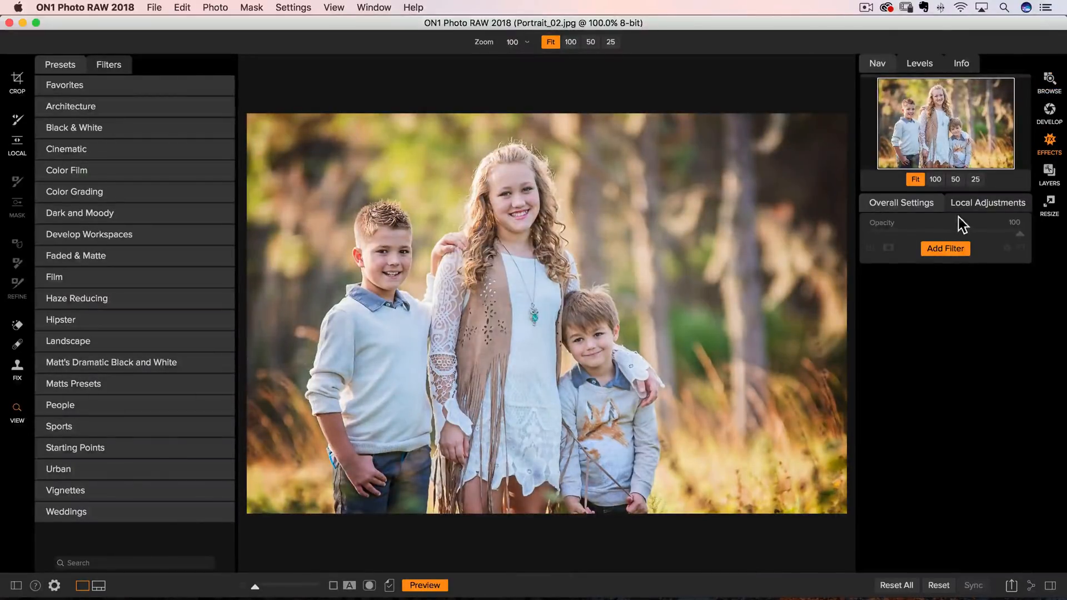
{"action": "left_click", "coordinate": [945, 247]}
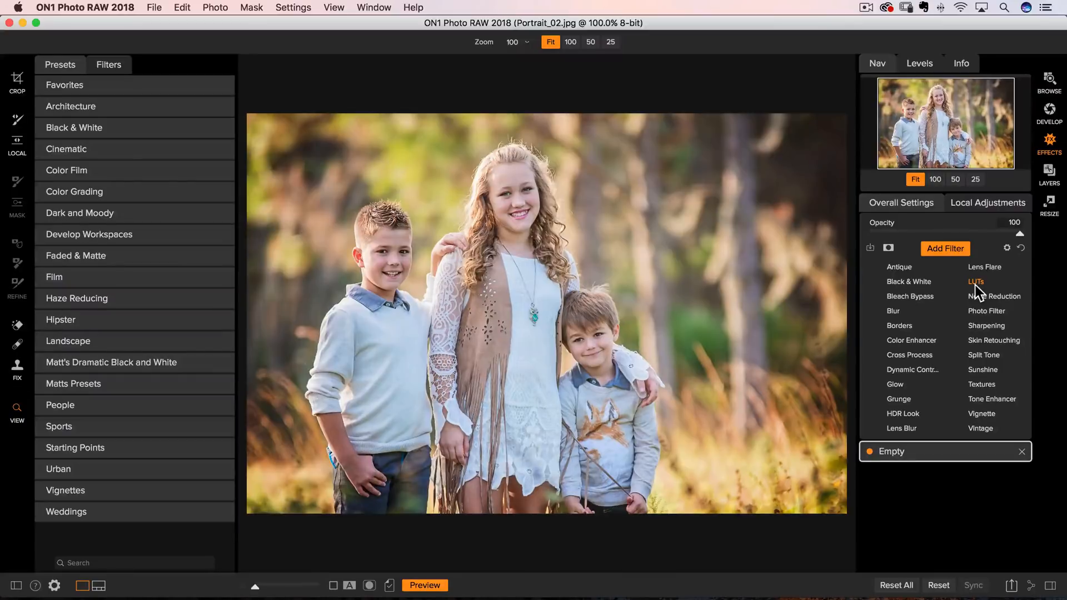
- Switch to Chrome, look over the custom LUTs web page, and return to ON1 Photo RAW
{"action": "key", "text": "super+Tab"}
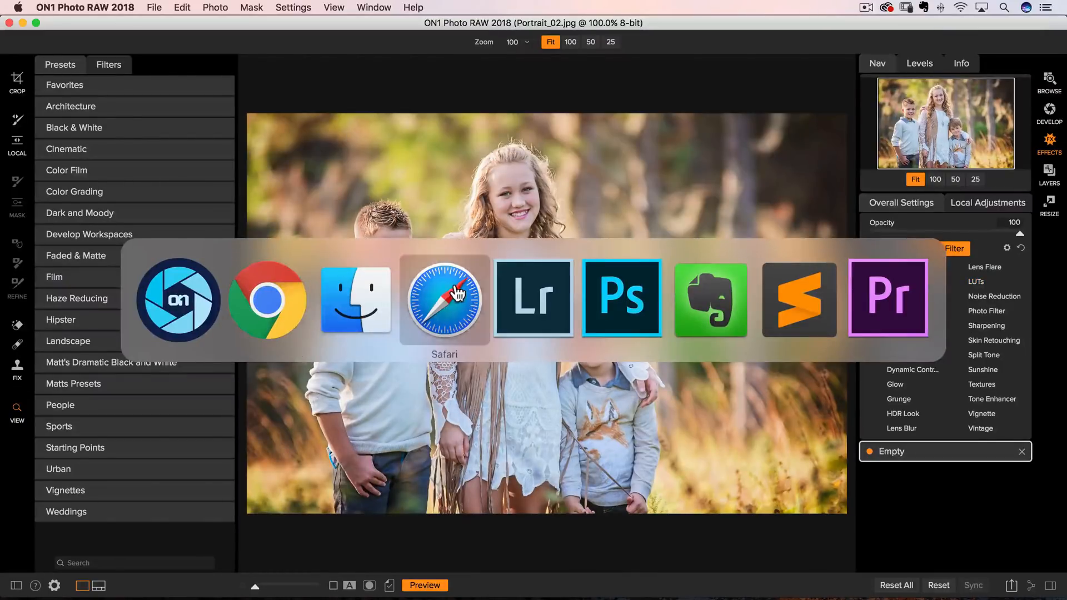
{"action": "left_click", "coordinate": [268, 286]}
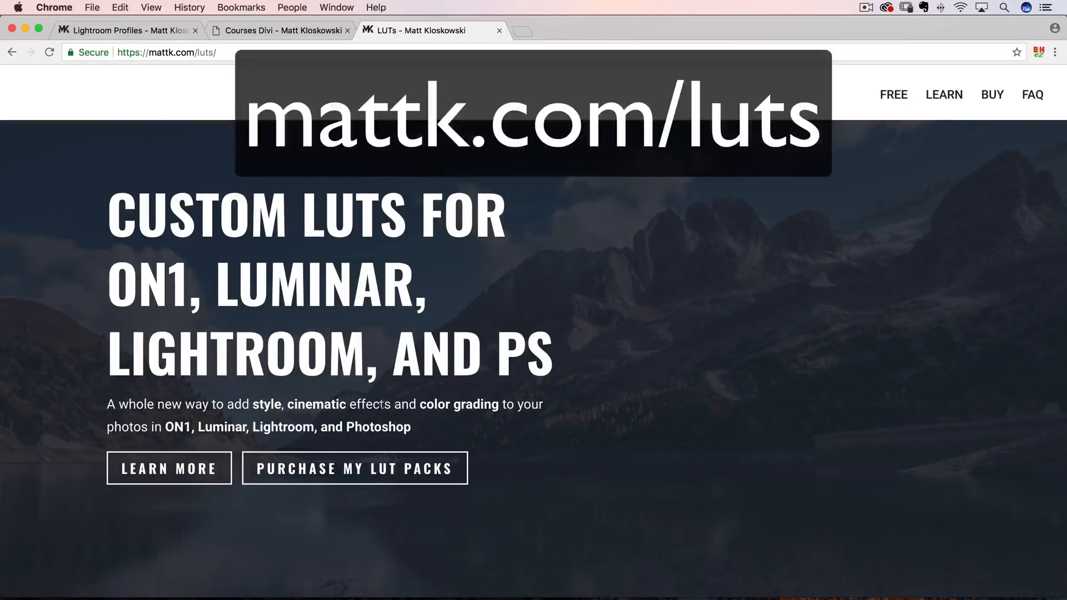
{"action": "scroll", "coordinate": [385, 417], "scroll_direction": "down", "scroll_amount": 10}
{"action": "scroll", "coordinate": [386, 423], "scroll_direction": "up", "scroll_amount": 10}
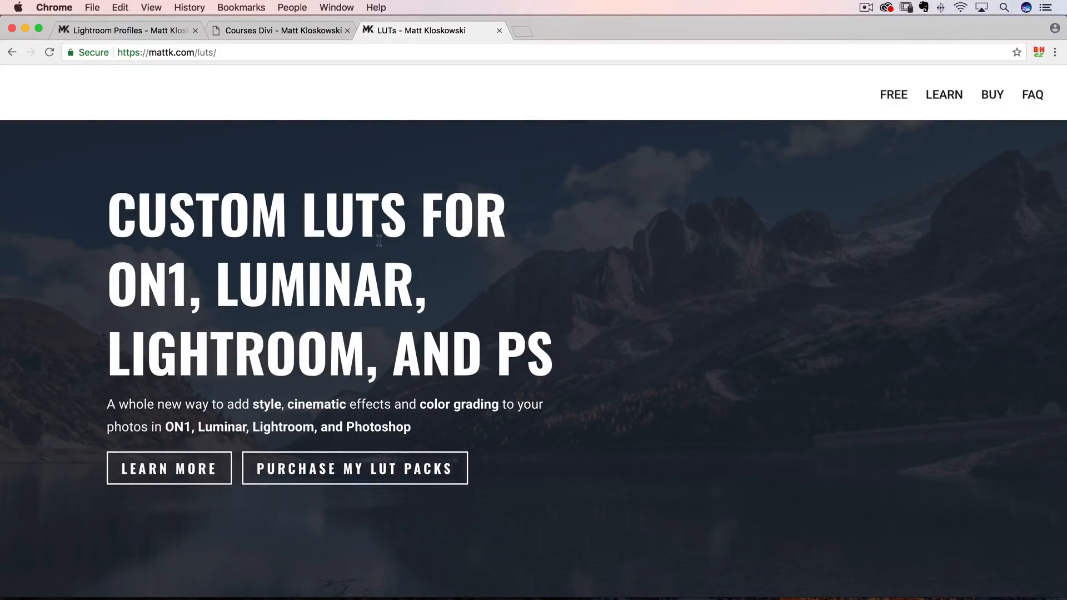
{"action": "key", "text": "super+Tab"}
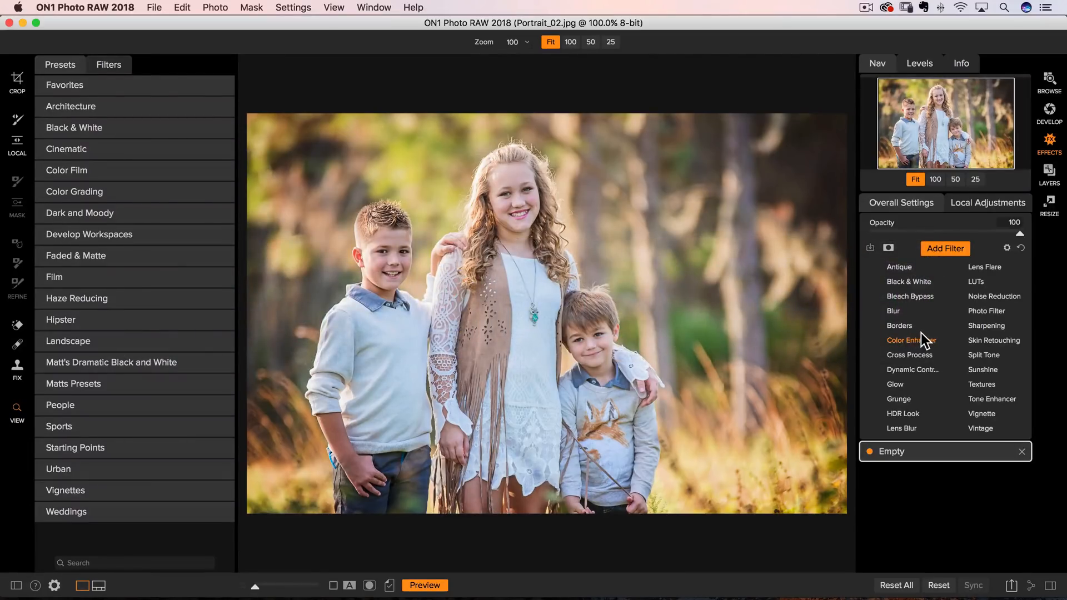
- Try a LUTs filter with the Color Grading category on the portrait, and reset all the photo's settings
{"action": "left_click", "coordinate": [972, 282]}
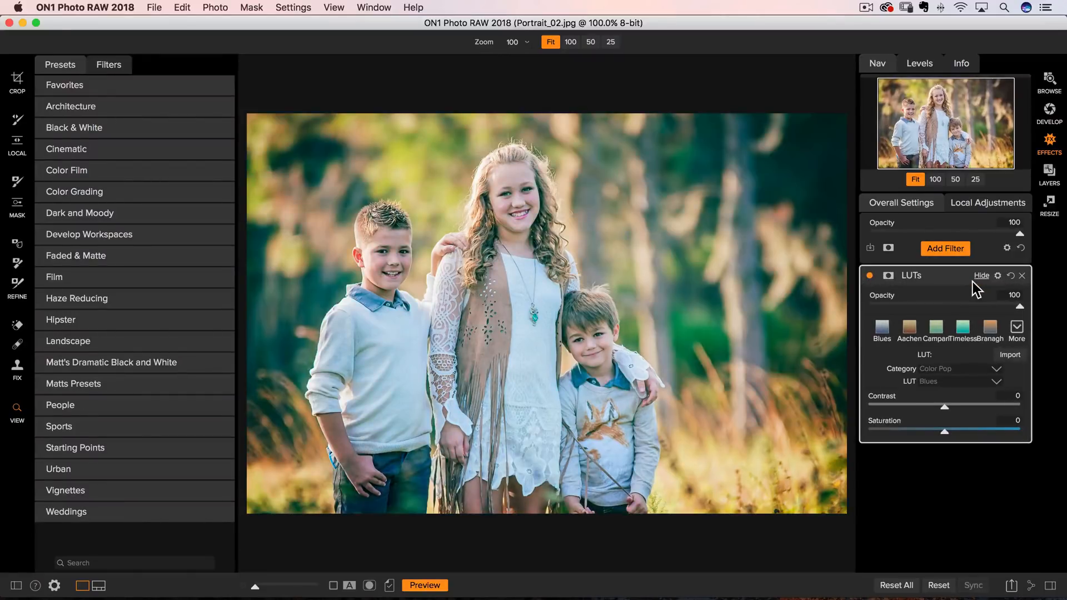
{"action": "left_click", "coordinate": [938, 369]}
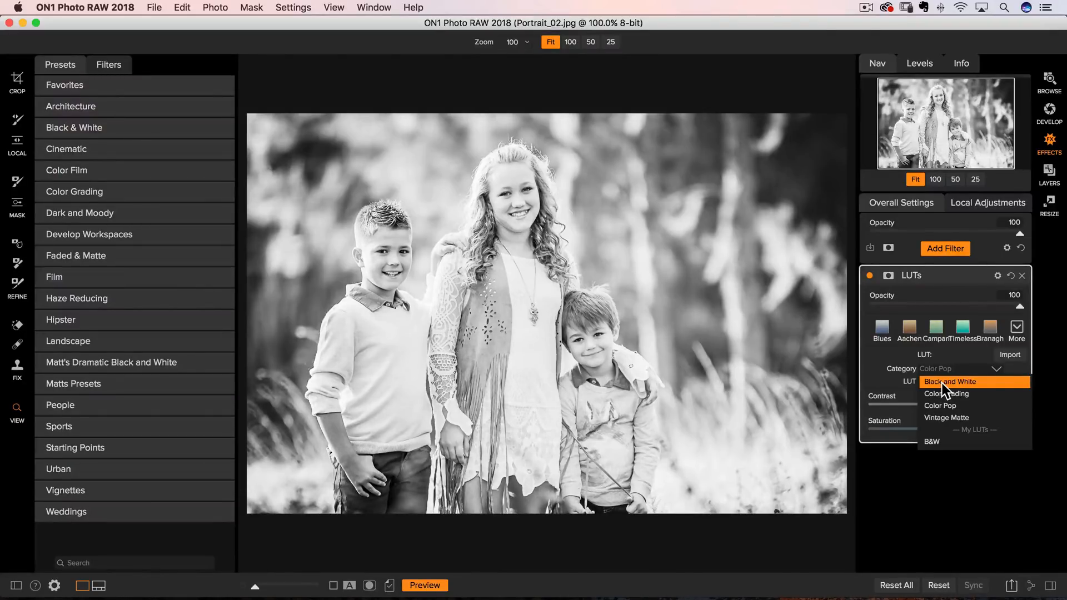
{"action": "left_click", "coordinate": [943, 393]}
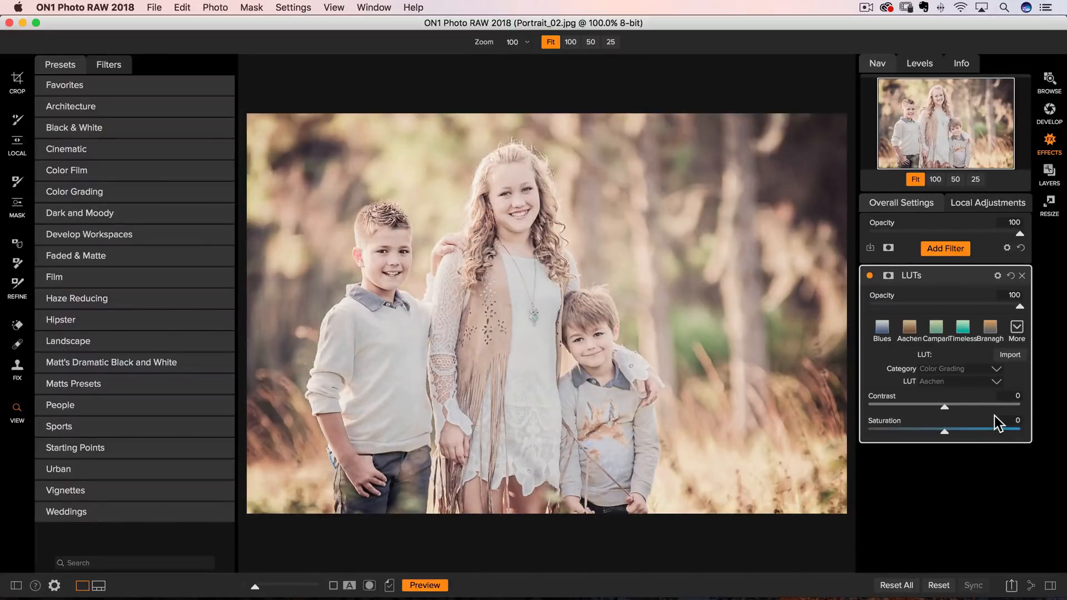
{"action": "left_click", "coordinate": [893, 586]}
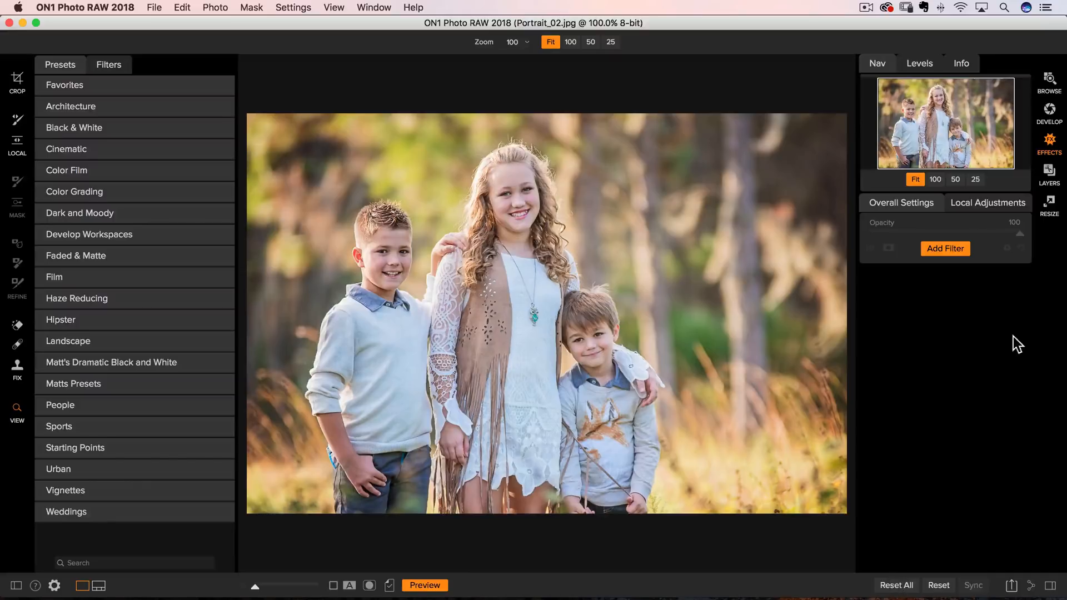
- Go back to browsing the photos and open MJK_7373.JPG, the gabled houses photo, in Develop
{"action": "left_click", "coordinate": [1050, 88]}
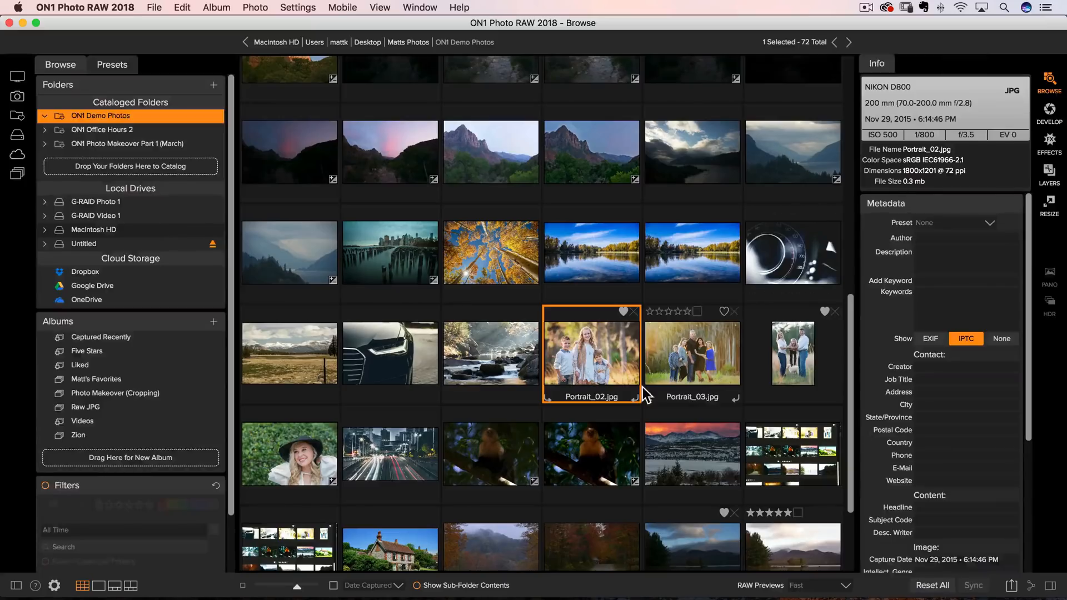
{"action": "scroll", "coordinate": [469, 336], "scroll_direction": "up", "scroll_amount": 5}
{"action": "scroll", "coordinate": [469, 335], "scroll_direction": "up", "scroll_amount": 2}
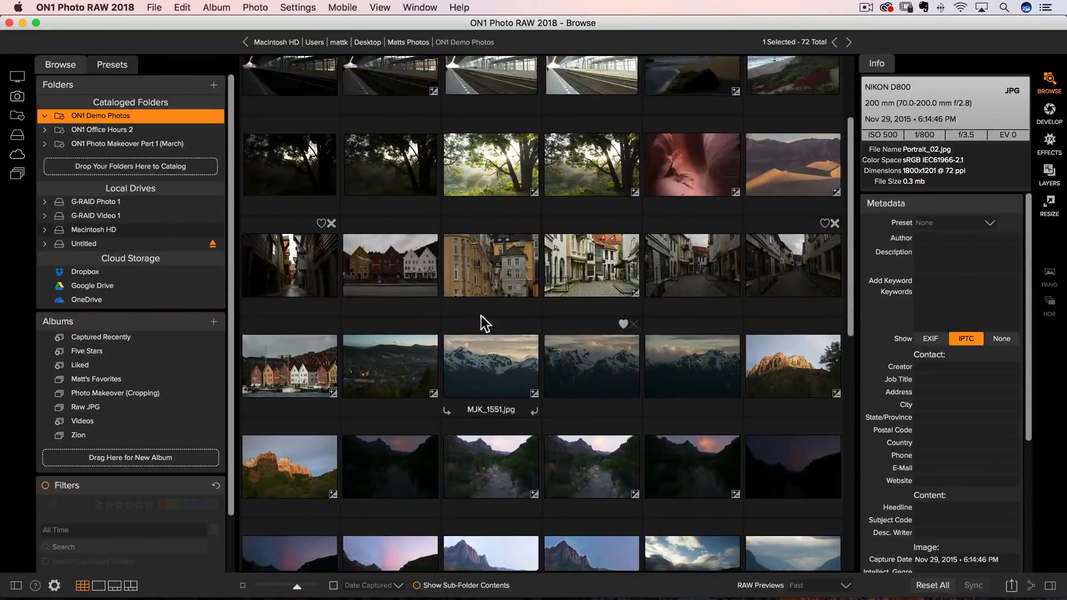
{"action": "left_click", "coordinate": [391, 264]}
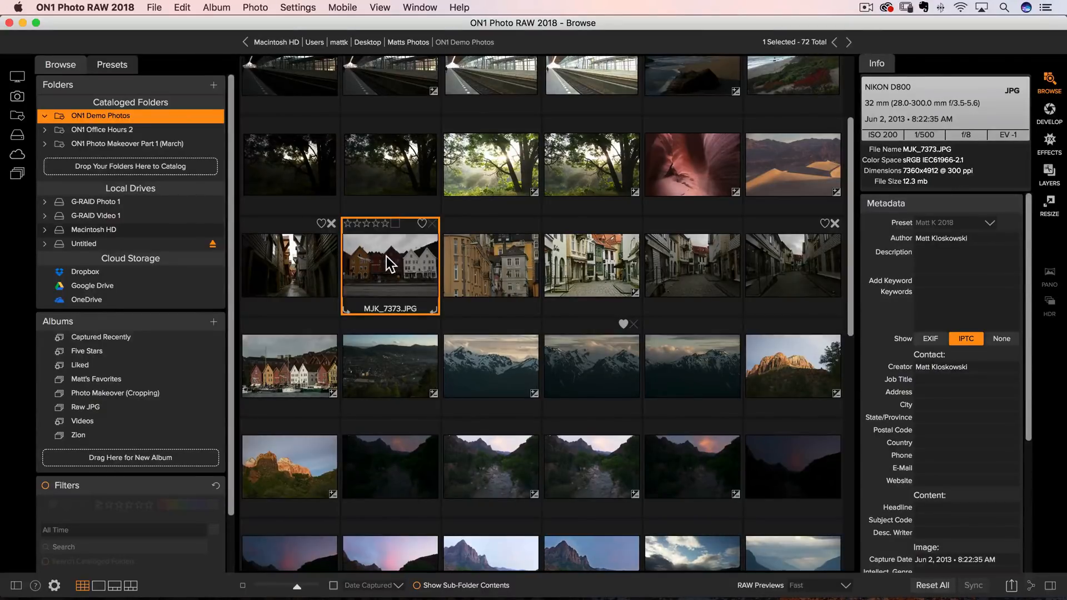
{"action": "left_click", "coordinate": [1049, 117]}
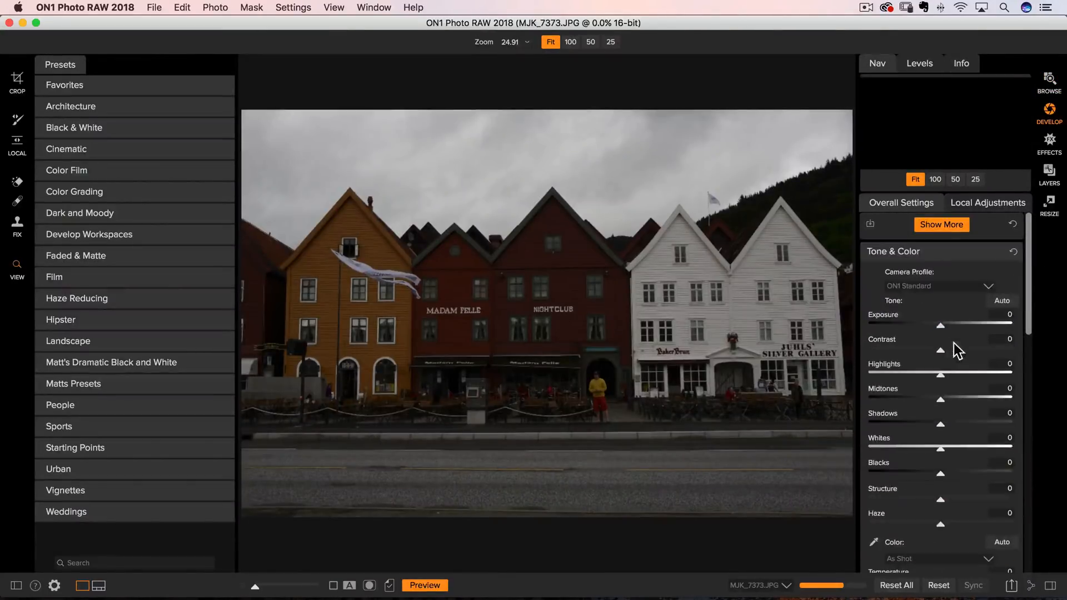
- Add the Transform adjustment to the houses photo and set Vertical to -10
{"action": "left_click", "coordinate": [937, 225]}
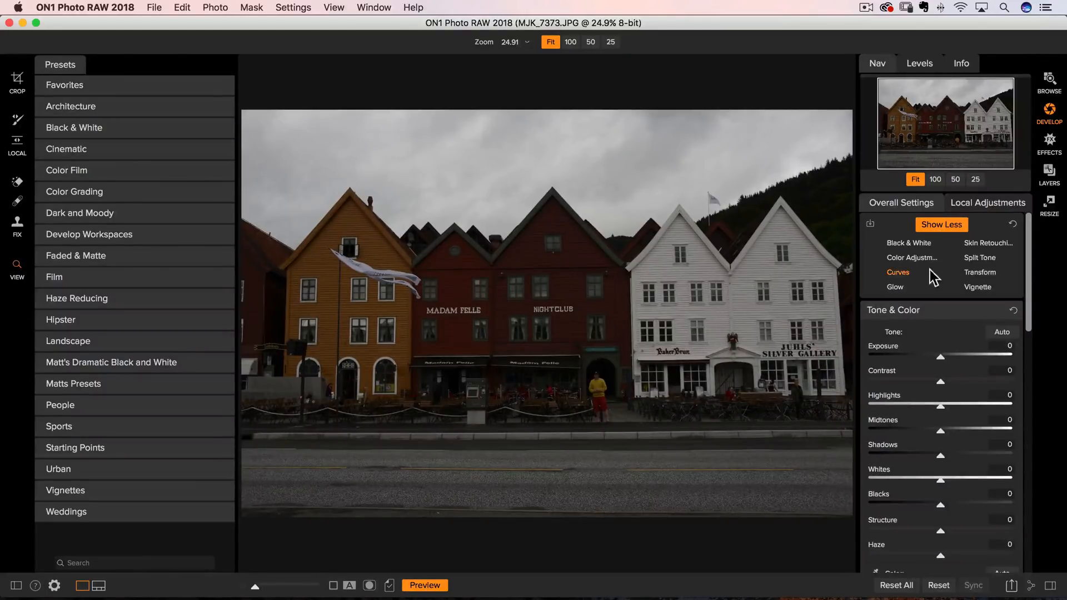
{"action": "left_click", "coordinate": [982, 271]}
{"action": "left_click_drag", "start_coordinate": [1029, 272], "coordinate": [1010, 560]}
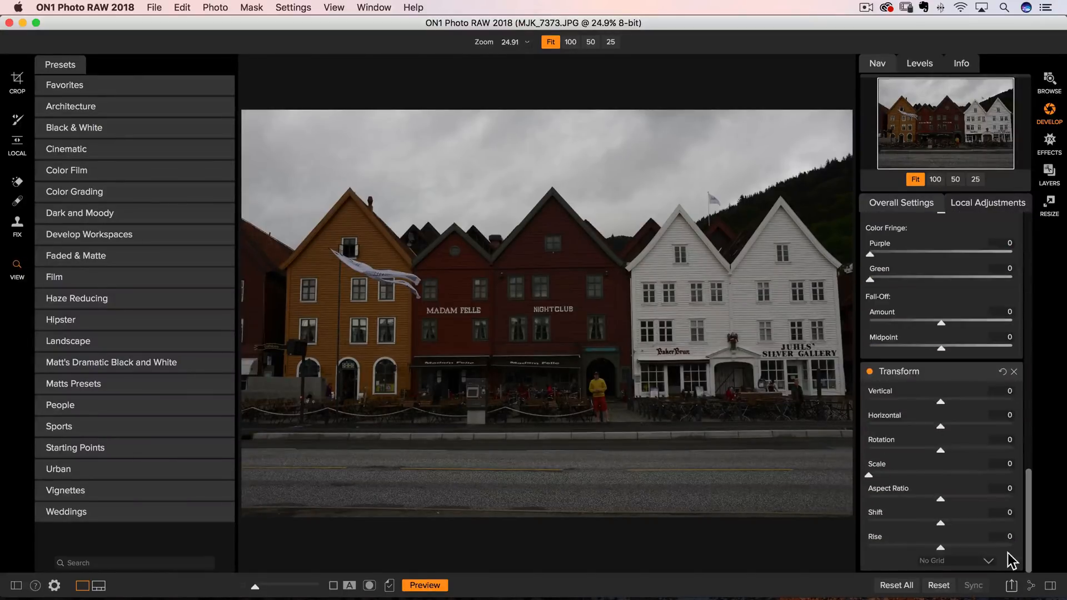
{"action": "left_click_drag", "start_coordinate": [941, 401], "coordinate": [934, 402]}
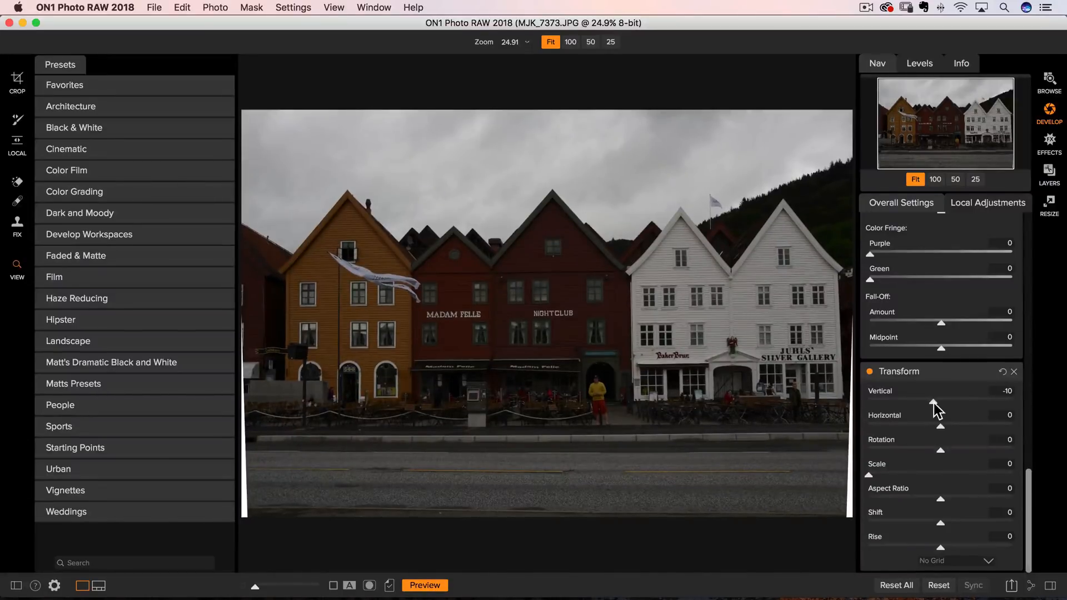
- Try correcting the perspective with the 1% Grid, Vertical -14 and Horizontal 8, and reset all the photo's settings
{"action": "left_click", "coordinate": [935, 561]}
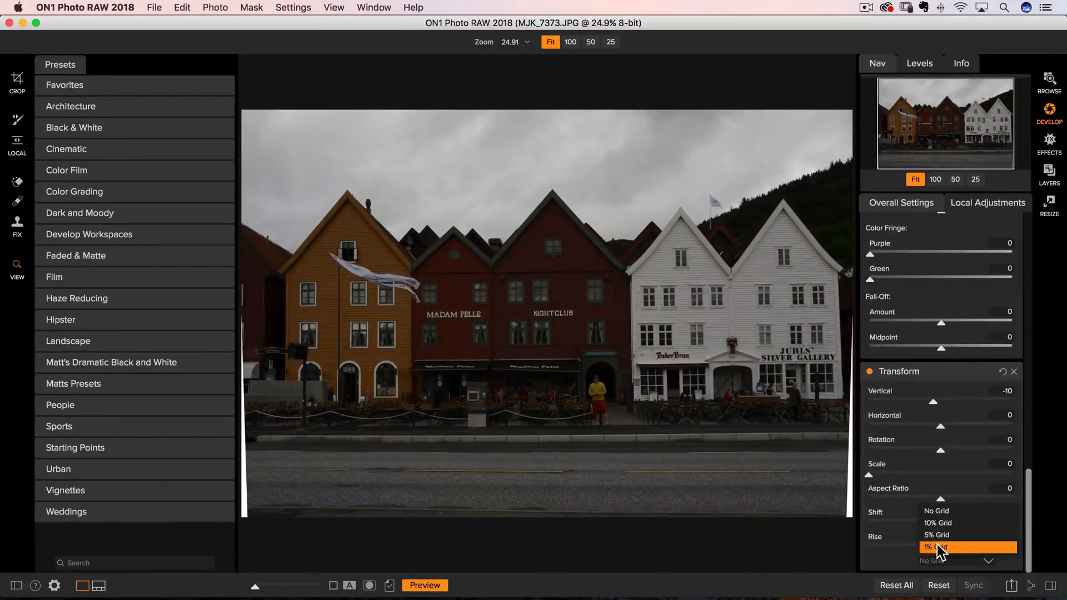
{"action": "left_click", "coordinate": [938, 549]}
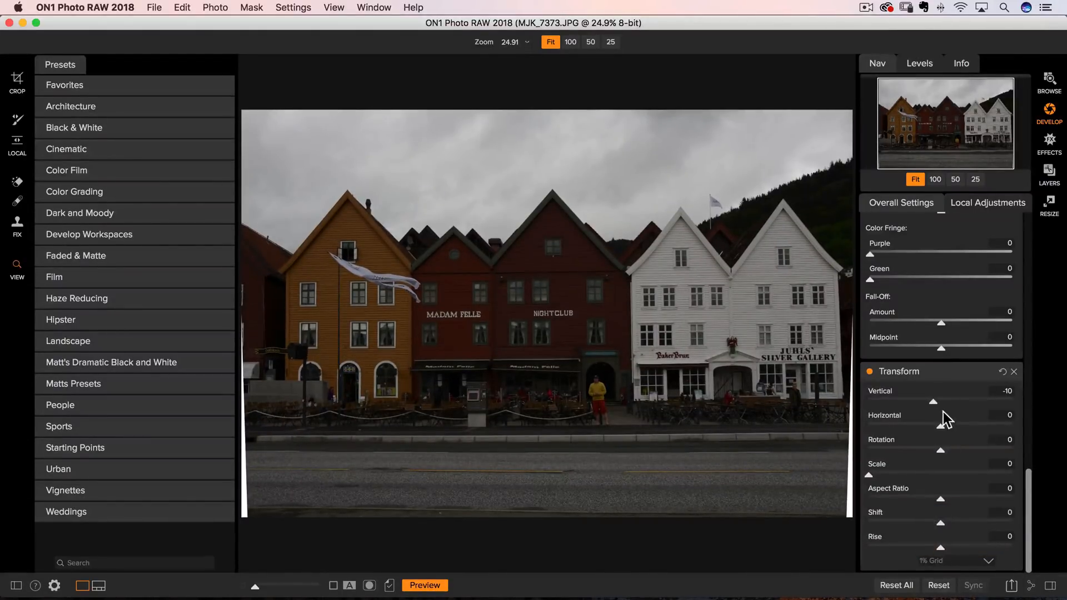
{"action": "left_click_drag", "start_coordinate": [933, 402], "coordinate": [930, 402]}
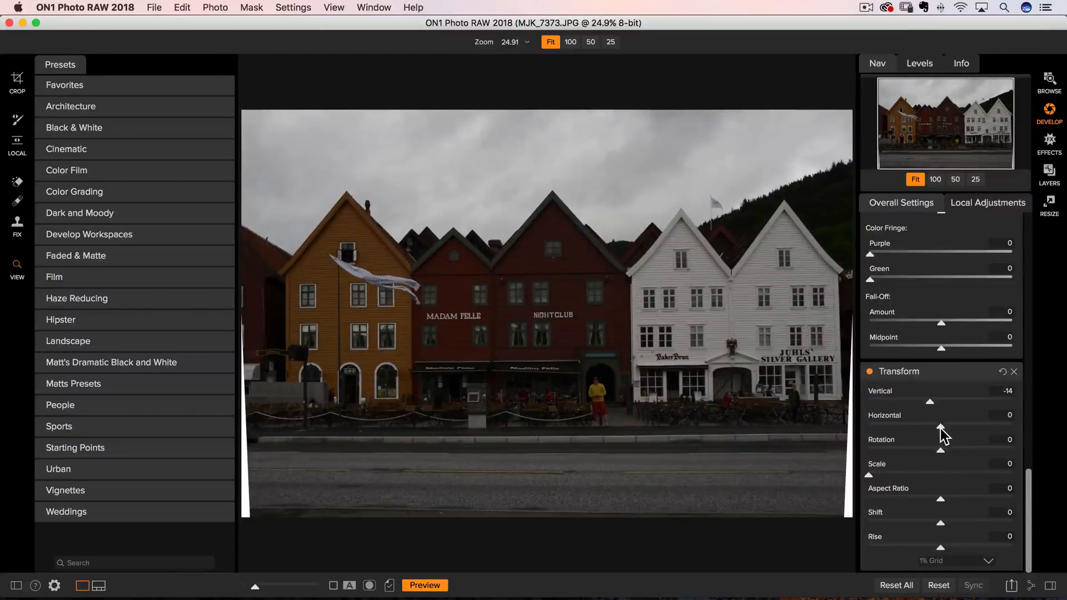
{"action": "mouse_move", "coordinate": [940, 427]}
{"action": "left_mouse_down"}
{"action": "mouse_move", "coordinate": [927, 426]}
{"action": "mouse_move", "coordinate": [947, 426]}
{"action": "left_mouse_up"}
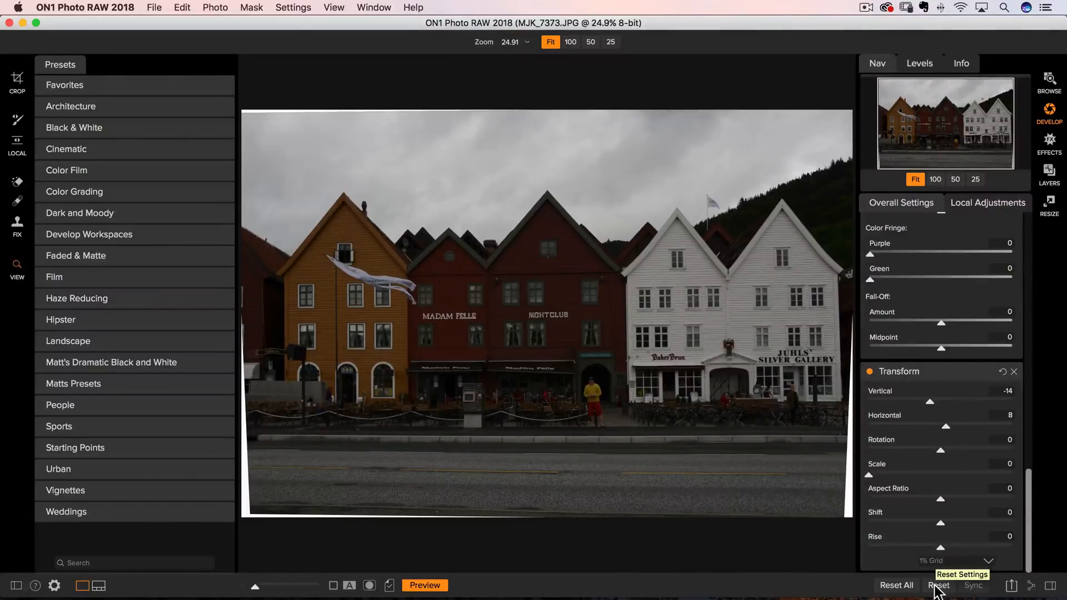
{"action": "left_click", "coordinate": [903, 587]}
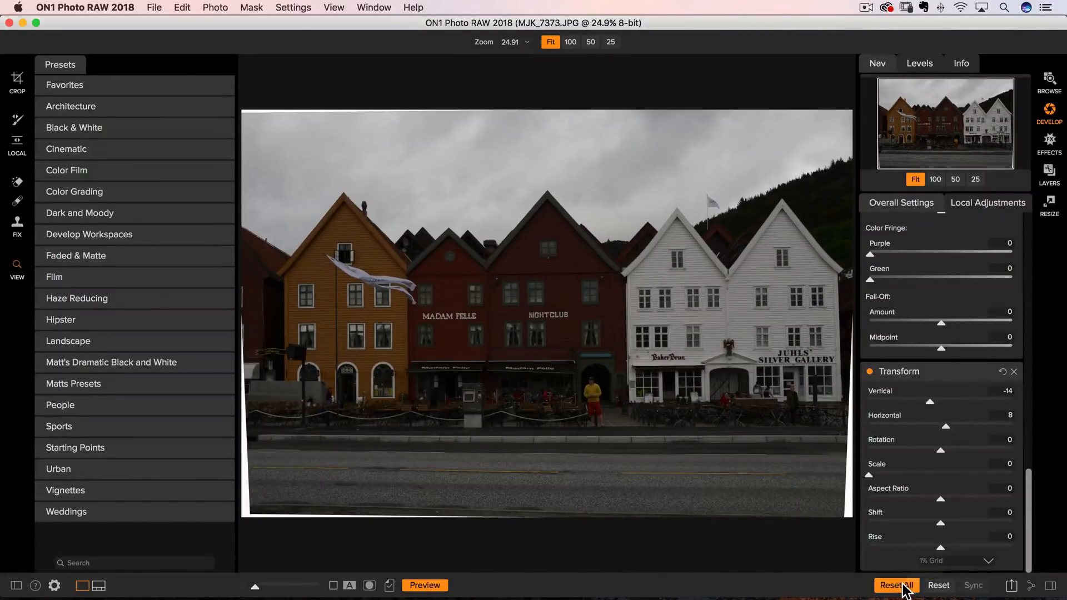
- Open the Extras Manager and select the Clean Lines preset in the Architecture category
{"action": "left_click", "coordinate": [151, 7]}
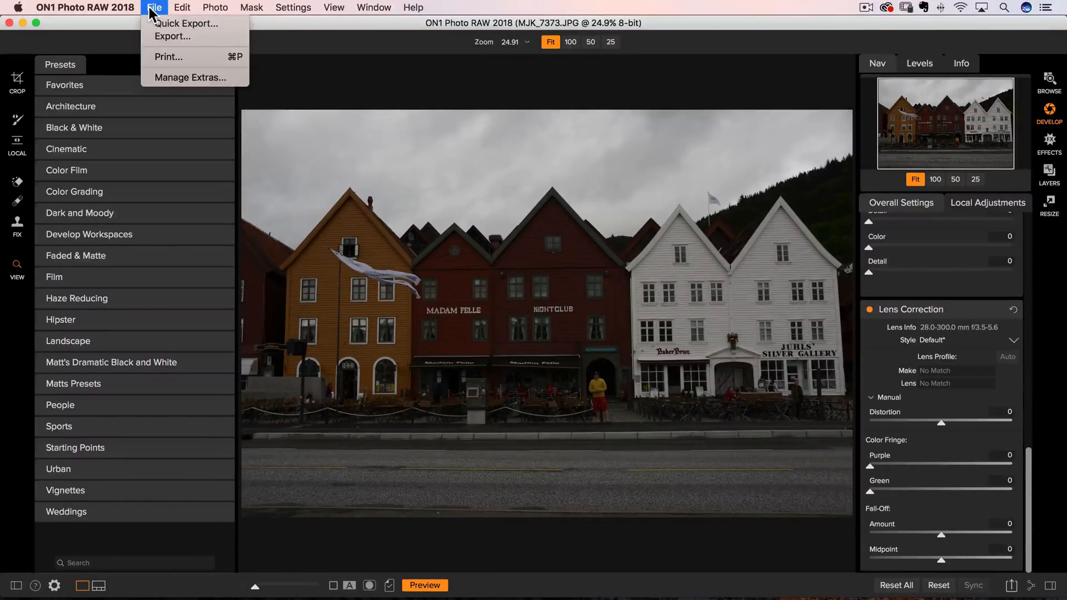
{"action": "left_click", "coordinate": [202, 80]}
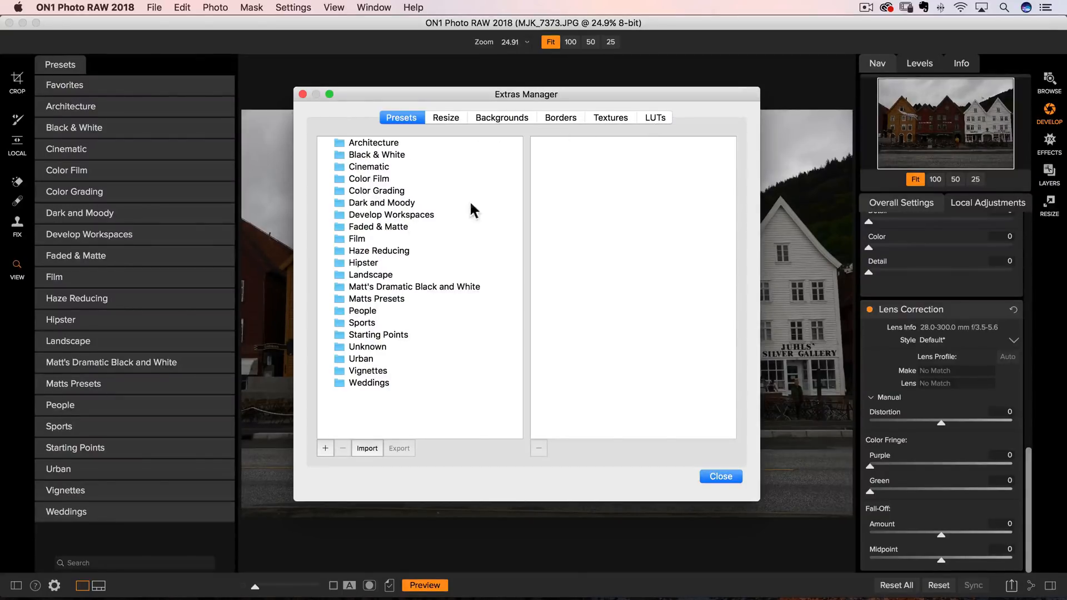
{"action": "left_click", "coordinate": [385, 143]}
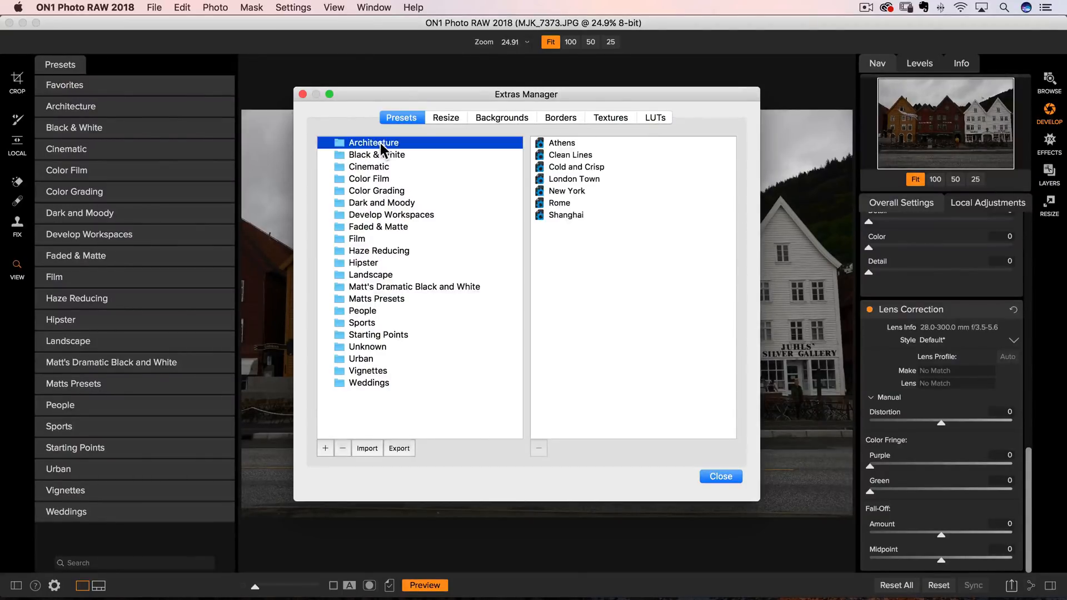
{"action": "left_click", "coordinate": [564, 155]}
{"action": "mouse_move", "coordinate": [565, 155]}
{"action": "left_mouse_down"}
{"action": "mouse_move", "coordinate": [368, 197]}
{"action": "mouse_move", "coordinate": [573, 163]}
{"action": "left_mouse_up"}
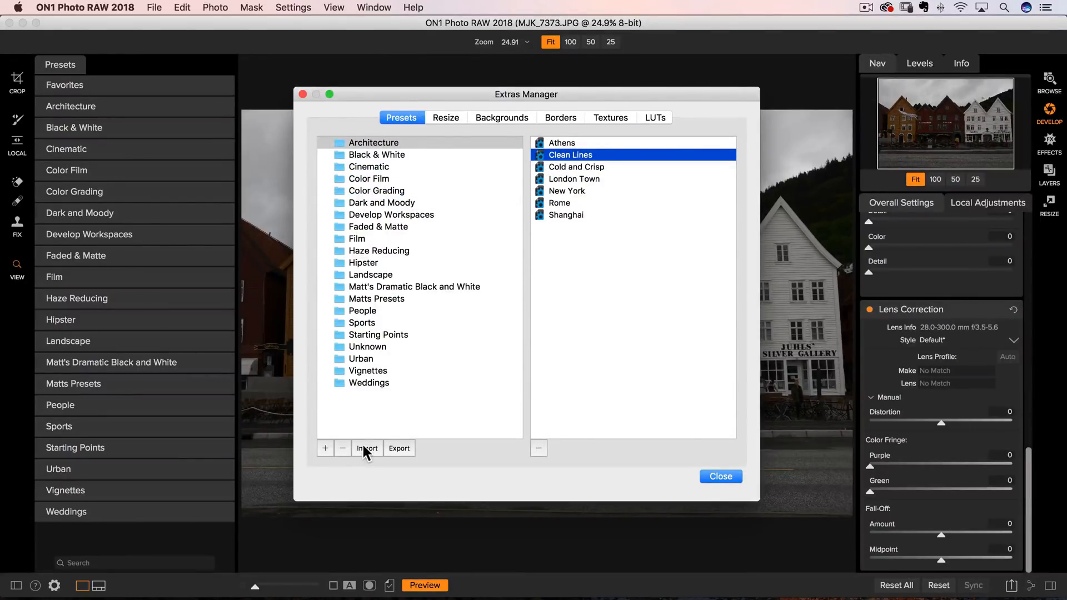
- Create a new preset category named "Test Folder" inside the Architecture category
{"action": "left_click", "coordinate": [325, 447]}
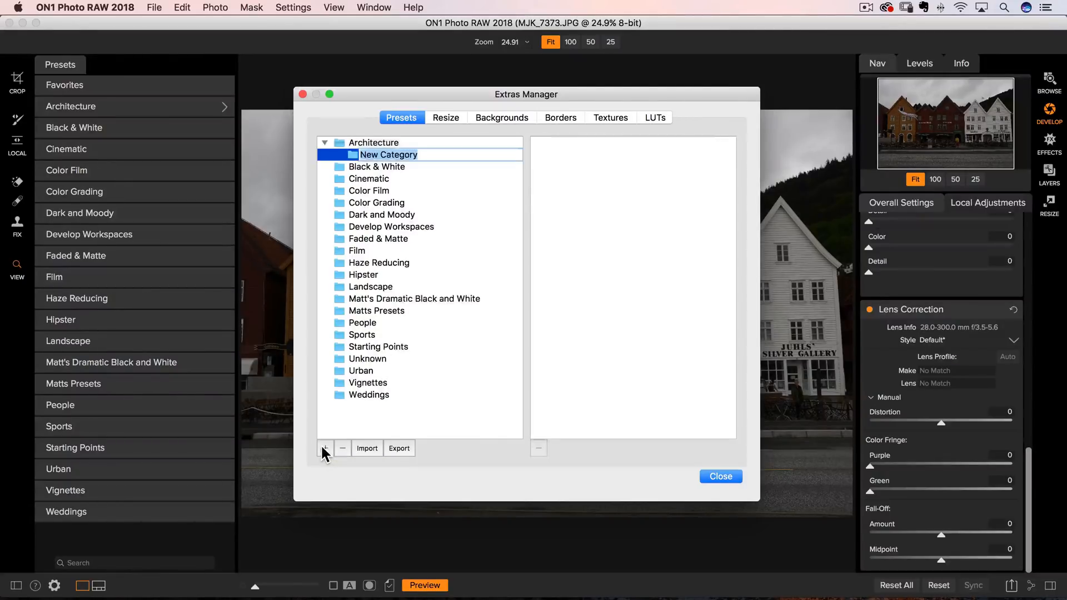
{"action": "type", "text": "Testt"}
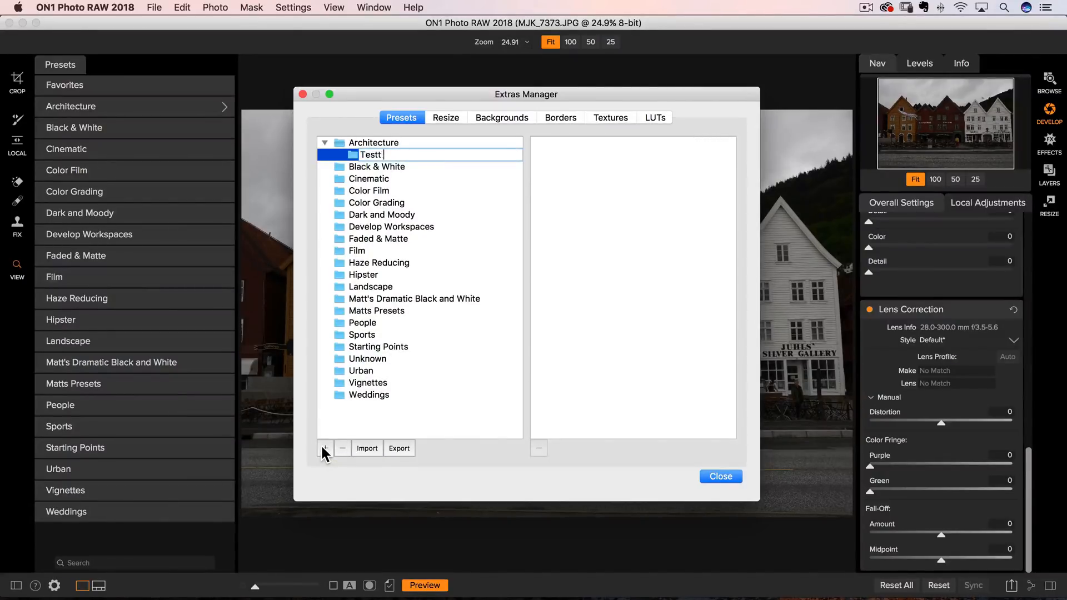
{"action": "key", "text": "BackSpace"}
{"action": "type", "text": "Folder"}
{"action": "key", "text": "Return"}
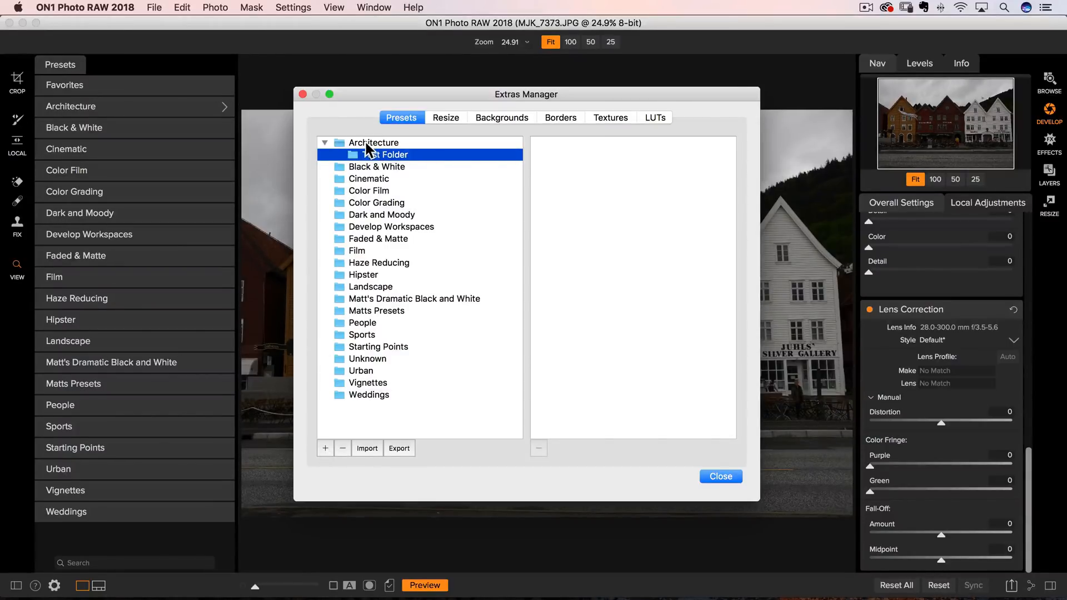
- Move Test Folder out of Architecture to the top level of the preset categories and select it
{"action": "left_click_drag", "start_coordinate": [363, 155], "coordinate": [372, 185]}
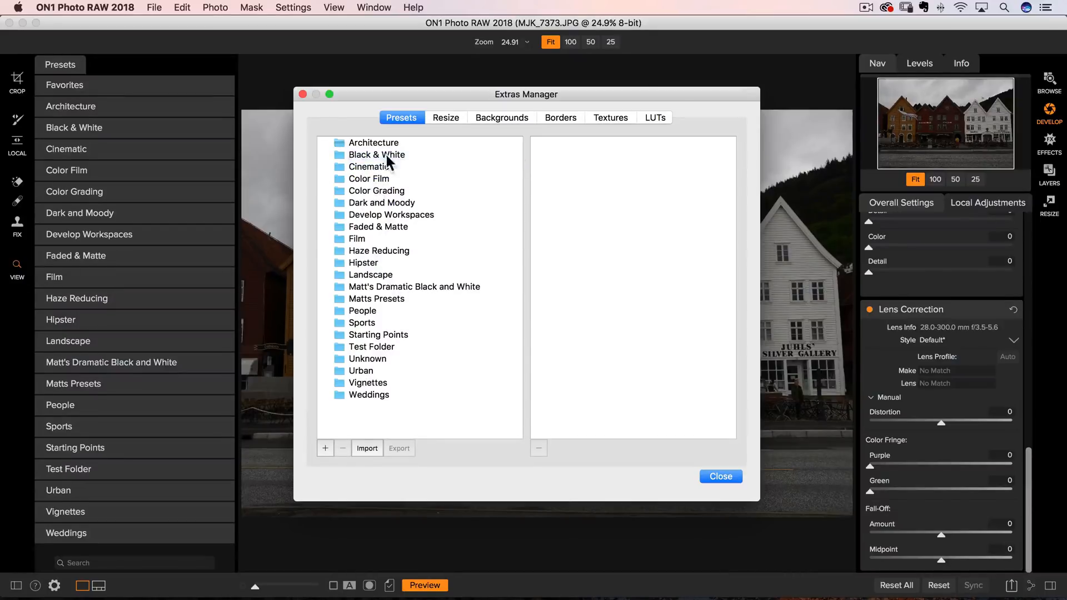
{"action": "left_click", "coordinate": [371, 345]}
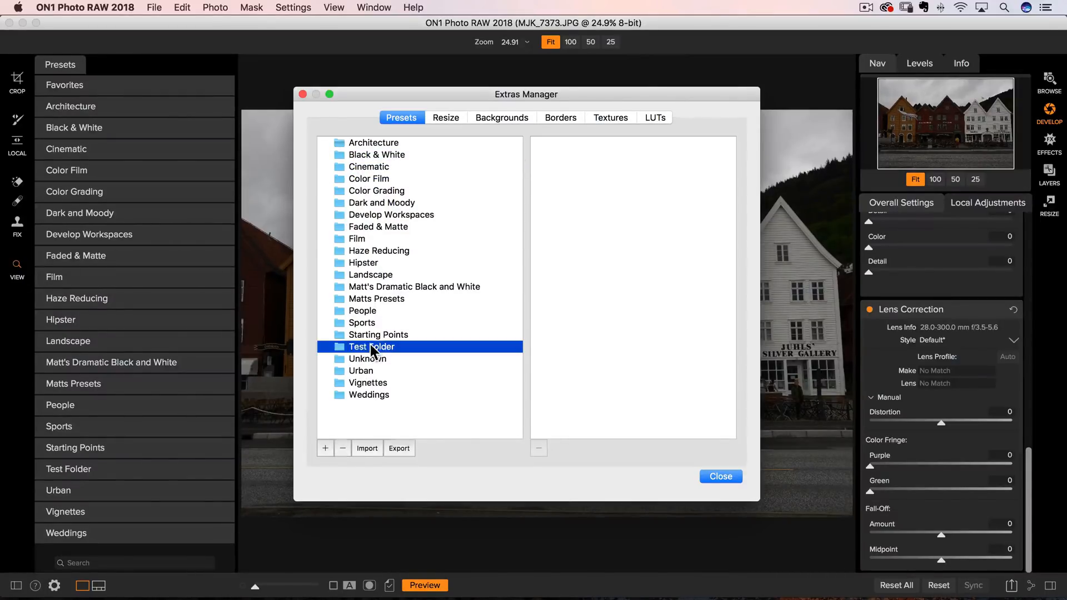
- Move the Matt Test preset from the Matts Presets category into Test Folder
{"action": "left_click", "coordinate": [391, 286]}
{"action": "left_click", "coordinate": [399, 299]}
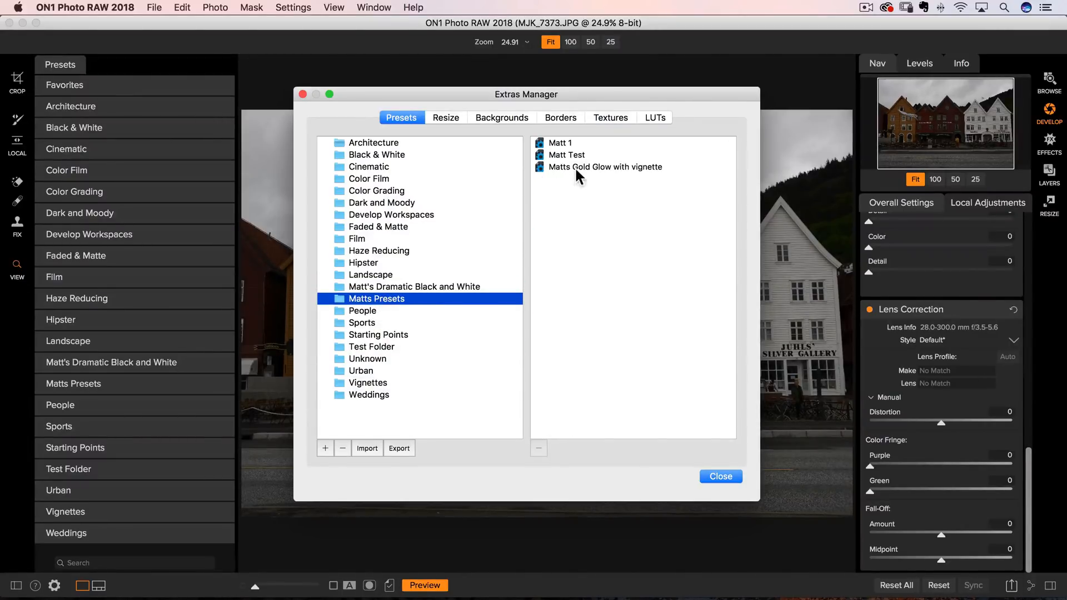
{"action": "left_click_drag", "start_coordinate": [574, 154], "coordinate": [379, 346]}
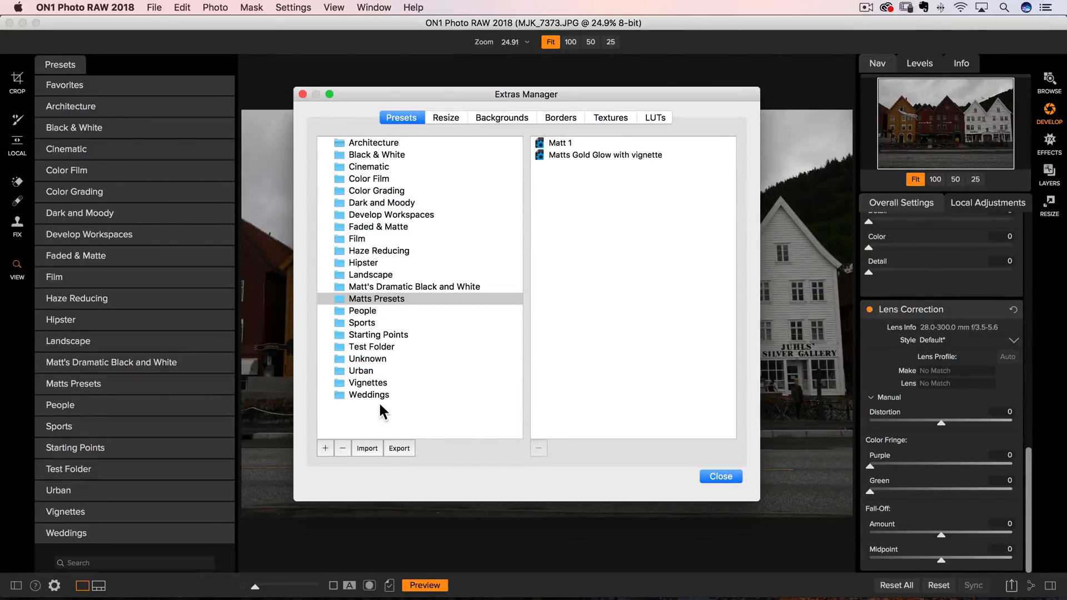
- Create a category named "Test Nested Folder" inside Test Folder and close the Extras Manager
{"action": "left_click", "coordinate": [363, 348]}
{"action": "left_click", "coordinate": [325, 448]}
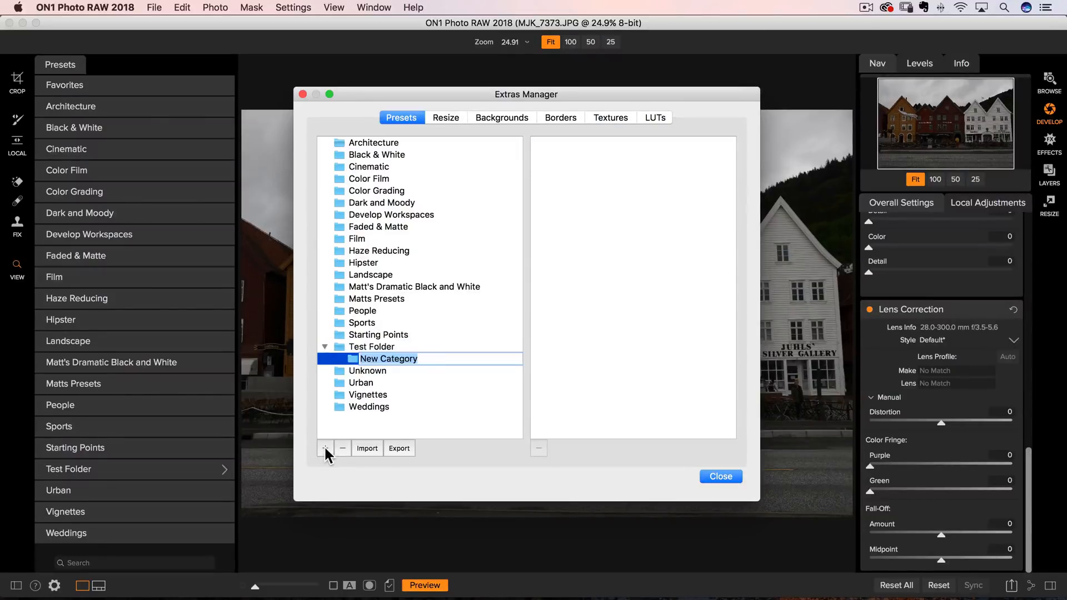
{"action": "type", "text": "Test T"}
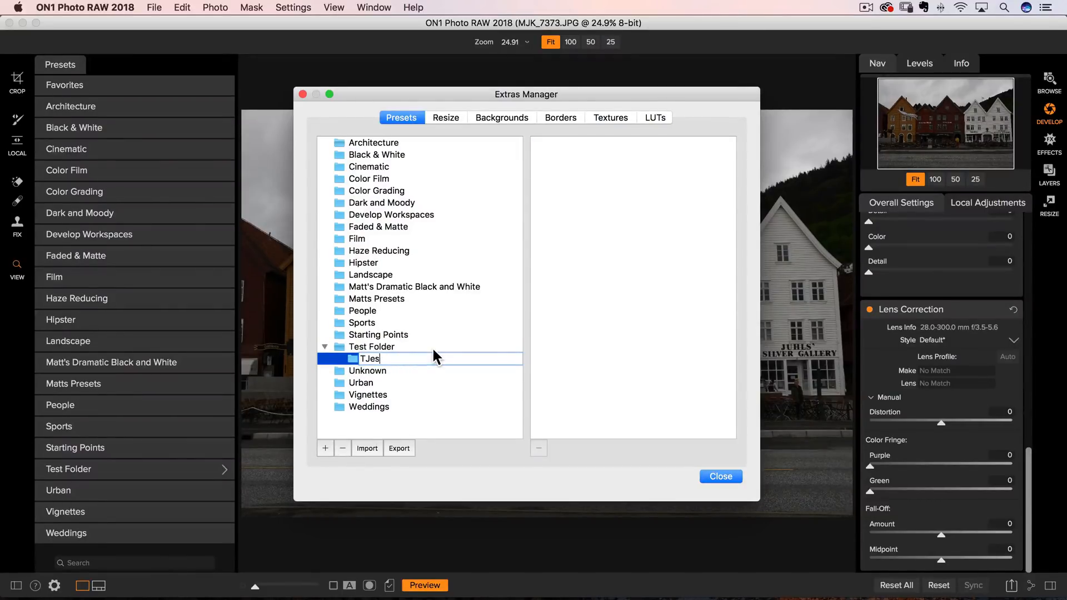
{"action": "key", "text": "BackSpace"}
{"action": "type", "text": "Nested Folder"}
{"action": "key", "text": "Return"}
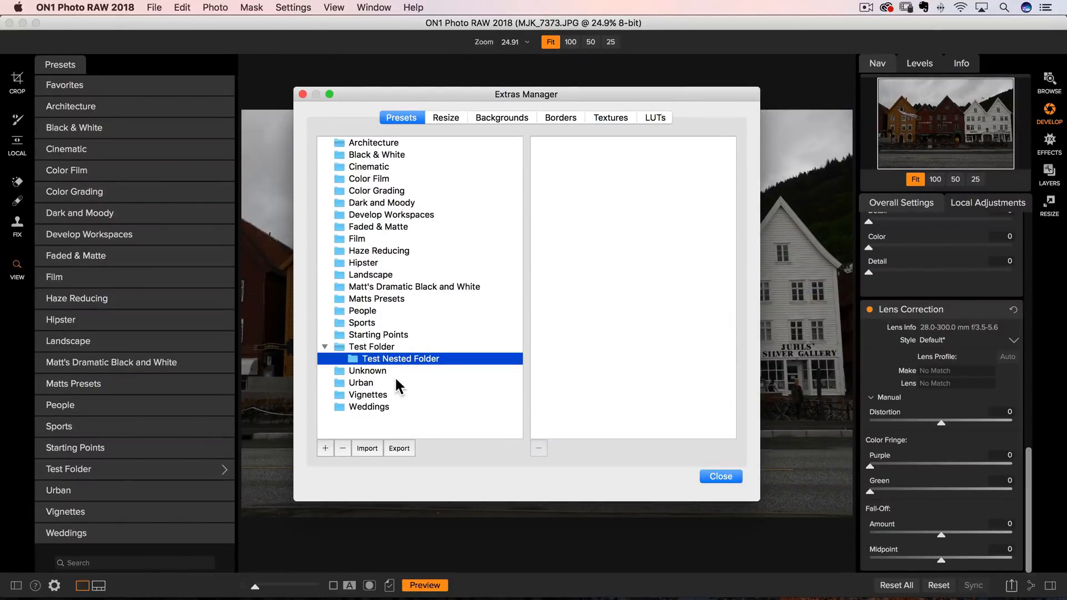
{"action": "left_click", "coordinate": [711, 476]}
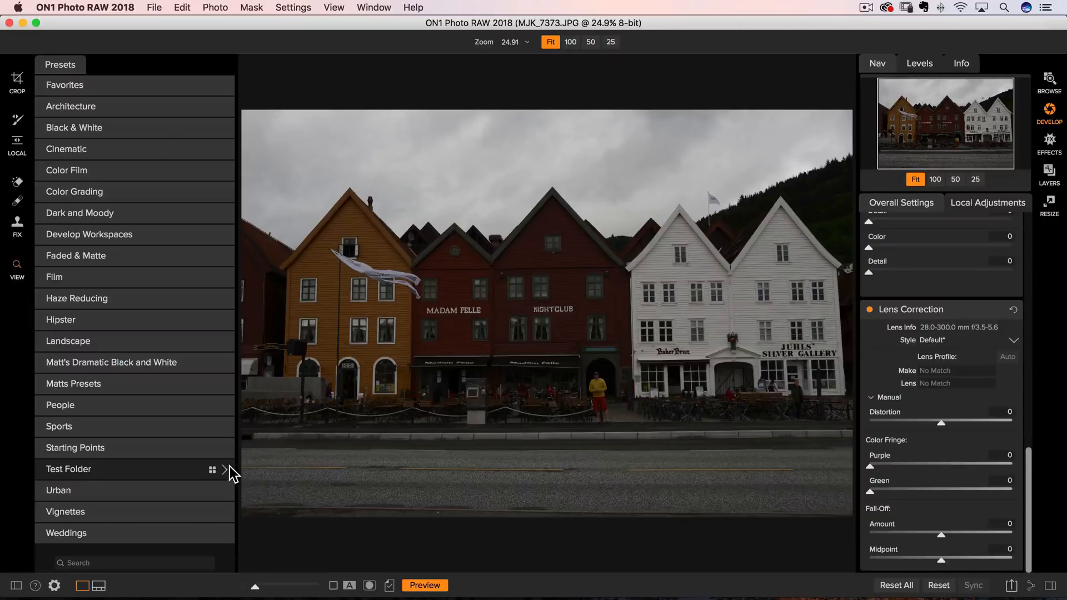
- Switch to Browse and create a new album named "Costa Rica" without adding the selected photo
{"action": "left_click", "coordinate": [1049, 80]}
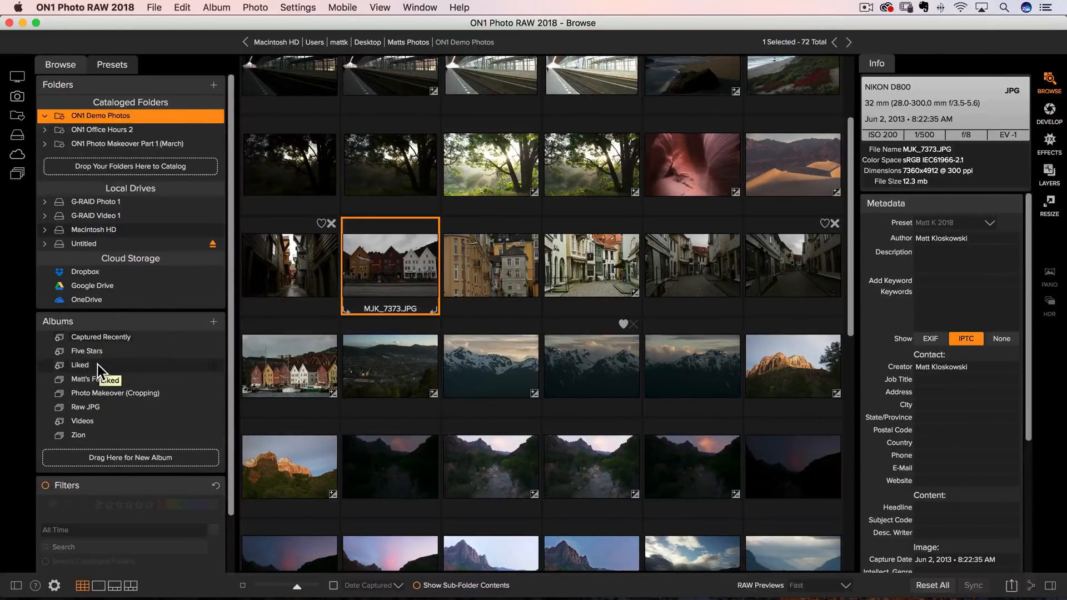
{"action": "left_click", "coordinate": [214, 322]}
{"action": "left_click", "coordinate": [267, 329]}
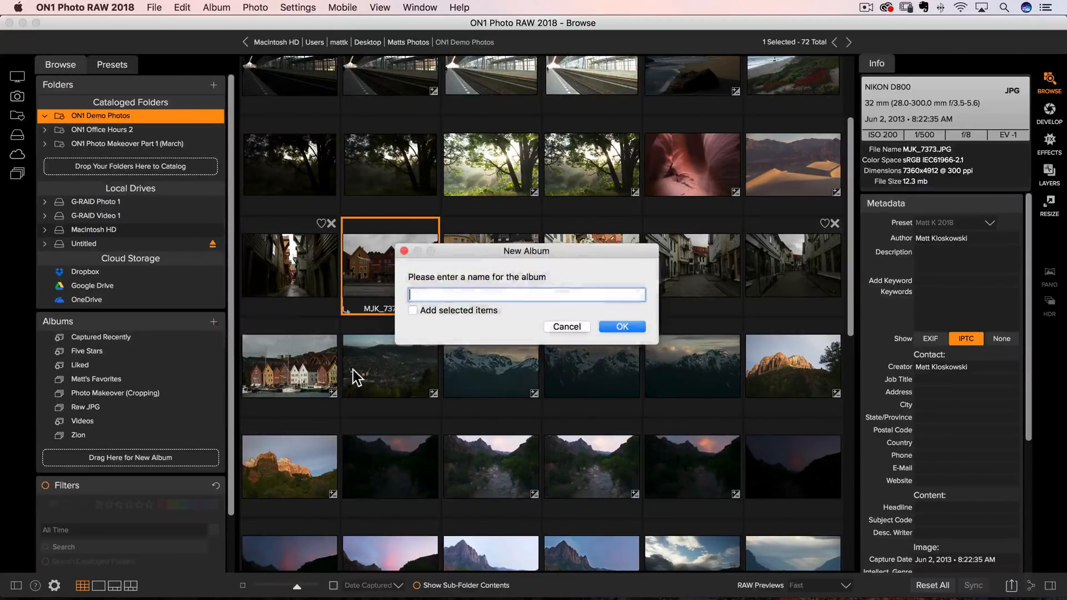
{"action": "type", "text": "Test 1"}
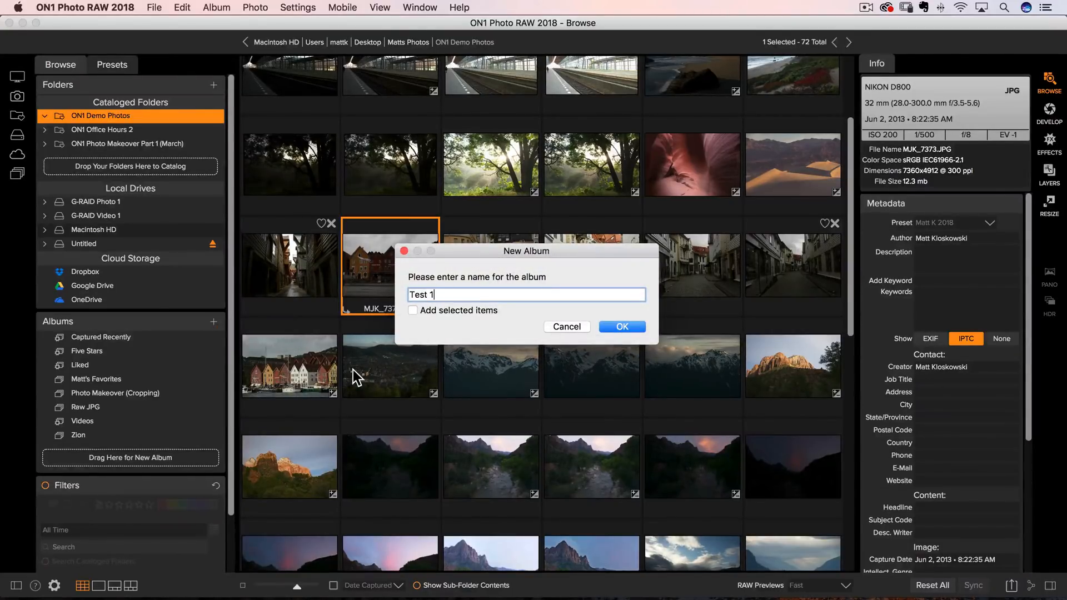
{"action": "triple_click", "coordinate": [507, 295]}
{"action": "type", "text": "Costa Rica"}
{"action": "left_click", "coordinate": [628, 329]}
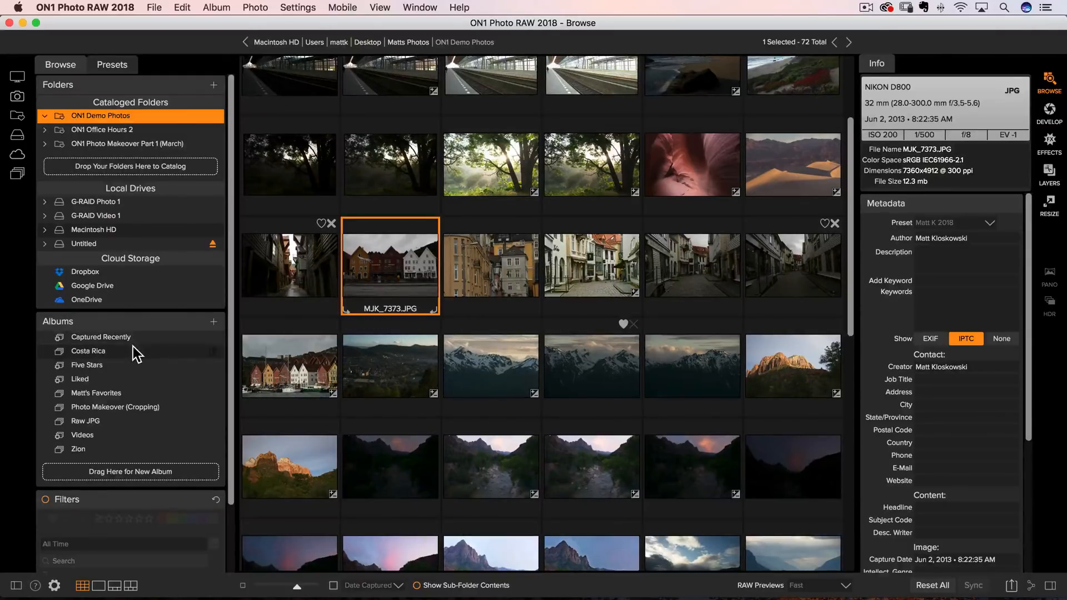
- Create an album named "Birds", nest it inside the Costa Rica album, and expand Costa Rica
{"action": "left_click", "coordinate": [213, 321]}
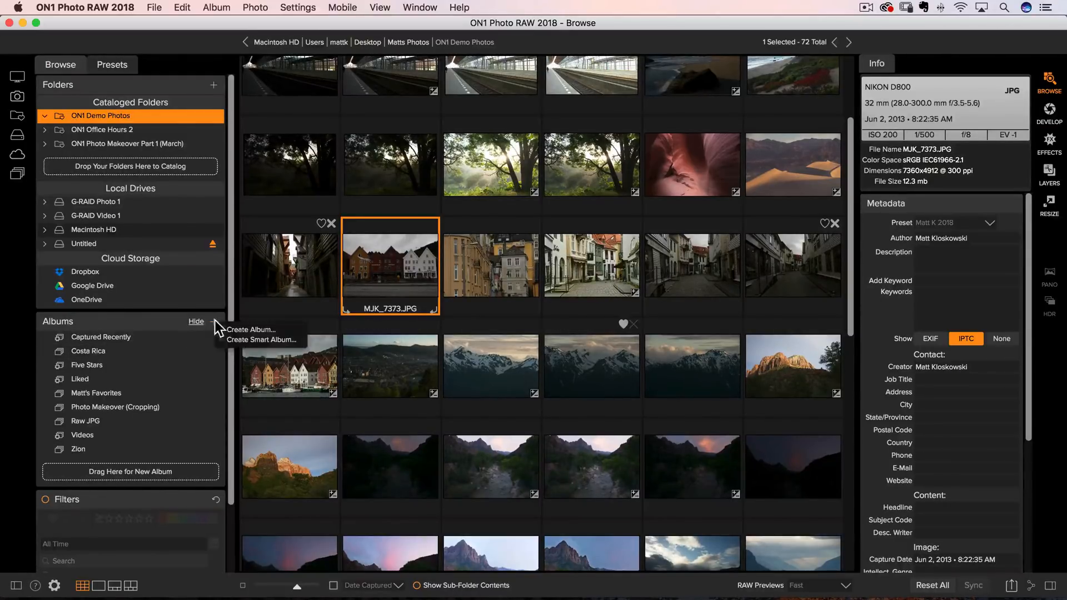
{"action": "left_click", "coordinate": [276, 329]}
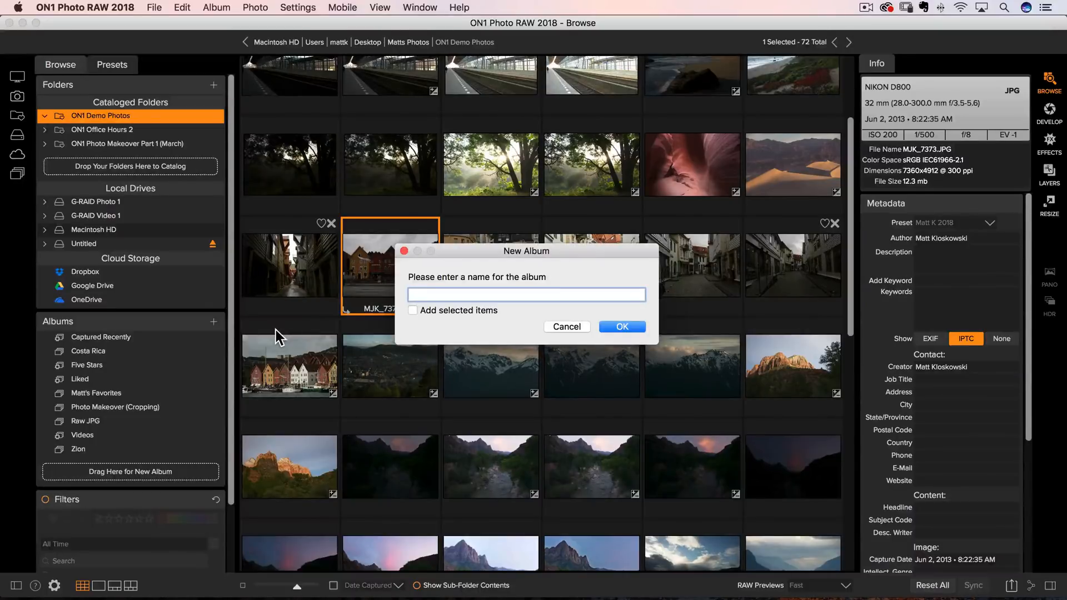
{"action": "type", "text": "Birds"}
{"action": "left_click", "coordinate": [628, 327]}
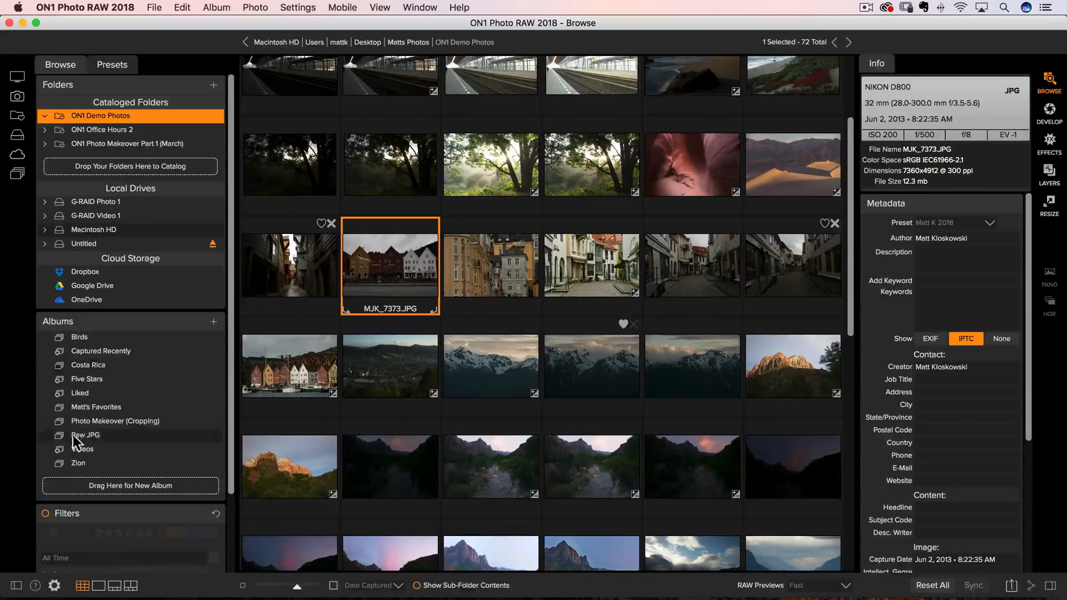
{"action": "left_click", "coordinate": [84, 337]}
{"action": "left_click_drag", "start_coordinate": [84, 335], "coordinate": [96, 364]}
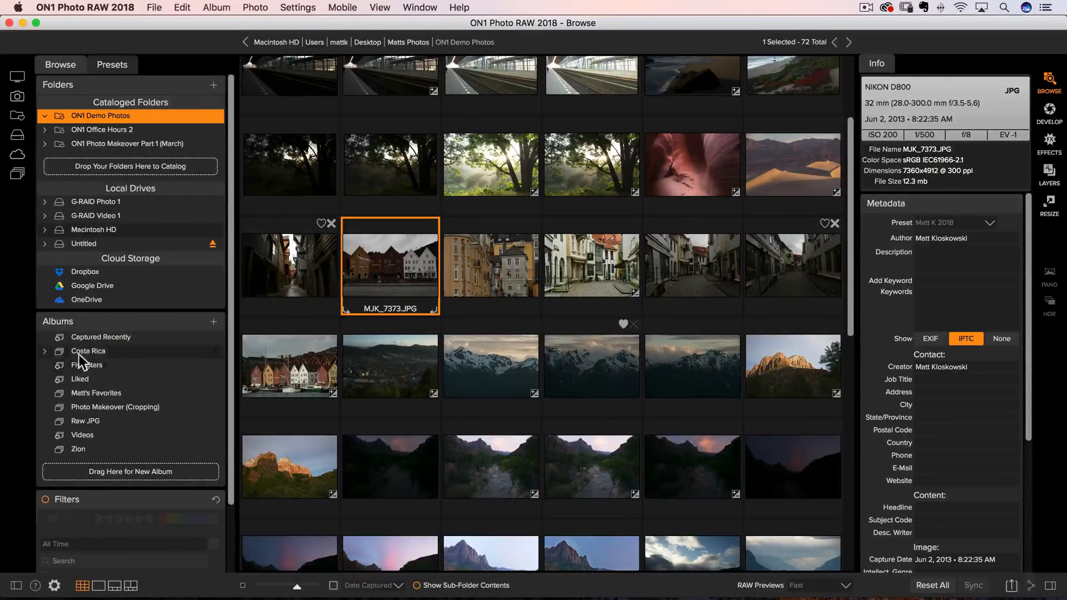
{"action": "left_click", "coordinate": [44, 351]}
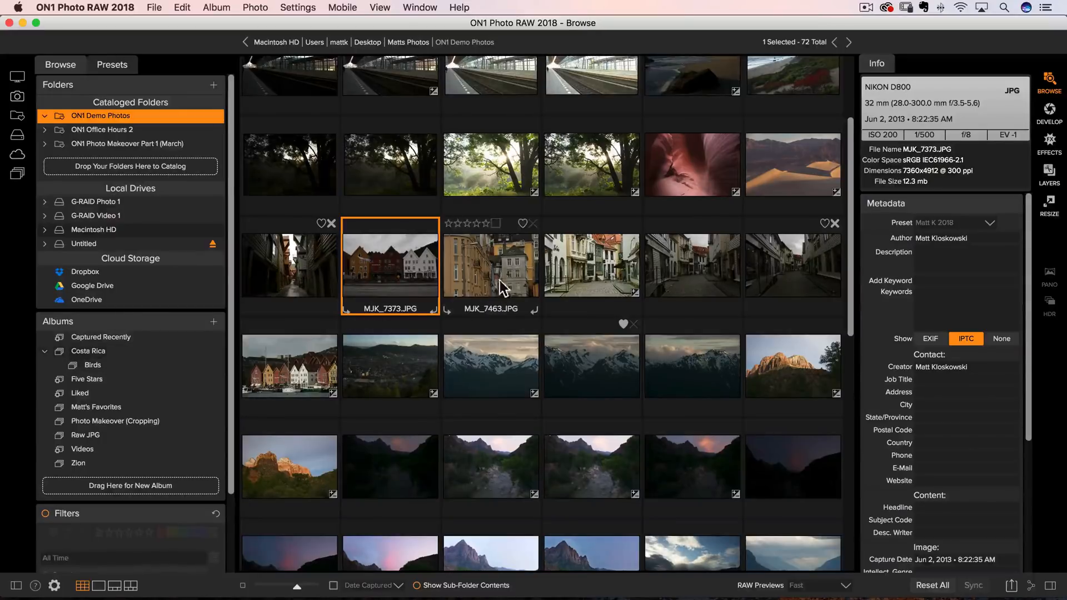
- Add the five photos from MJK_7373.JPG through MJK_7508.JPG to the Costa Rica album and open that album
{"action": "left_click", "coordinate": [789, 261], "text": "shift"}
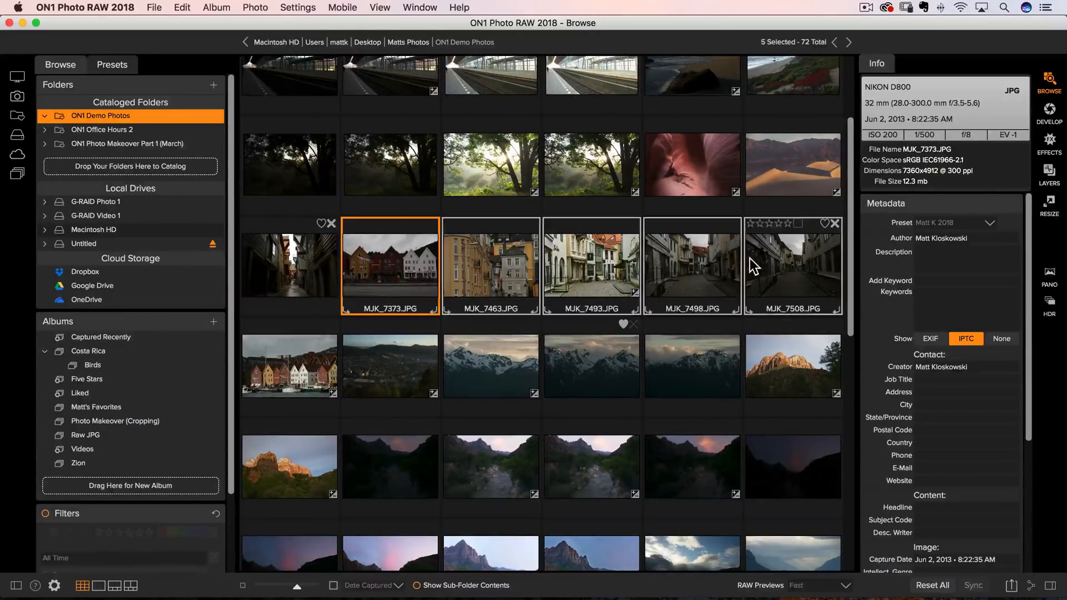
{"action": "left_click_drag", "start_coordinate": [383, 261], "coordinate": [118, 352]}
{"action": "left_click", "coordinate": [78, 352]}
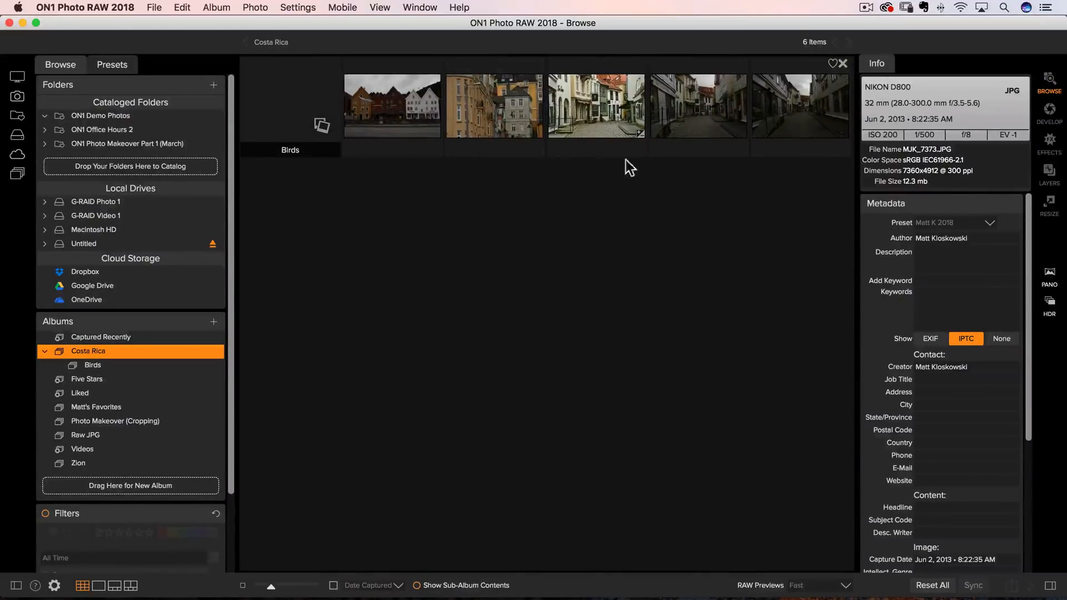
- Add MJK_7373.JPG and MJK_7463.JPG to the Birds sub-album, check its contents, and return to Costa Rica
{"action": "left_click", "coordinate": [397, 101]}
{"action": "left_click", "coordinate": [509, 112], "text": "super"}
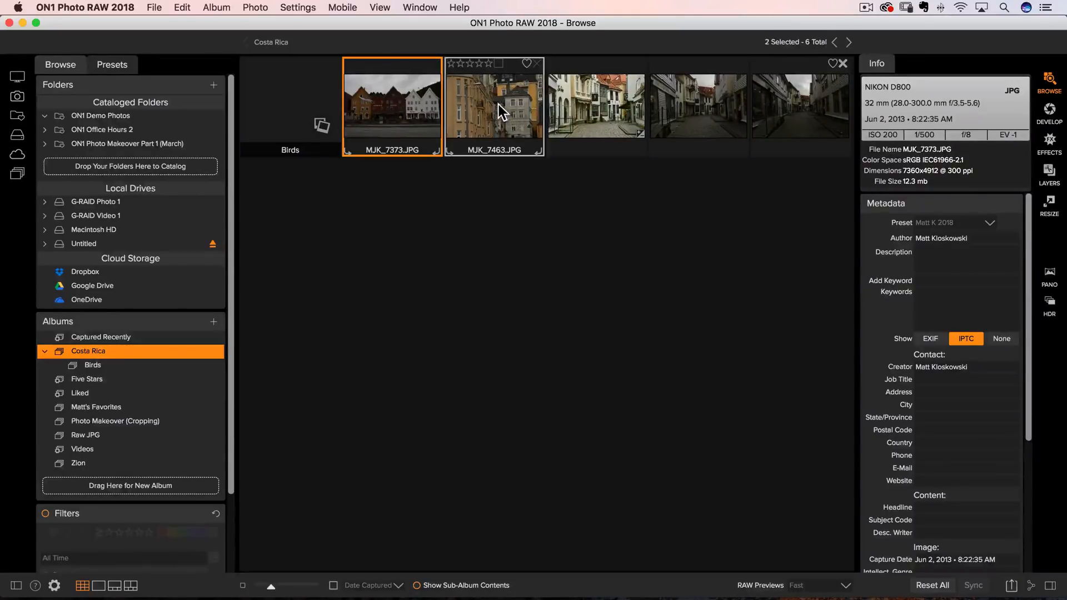
{"action": "left_click_drag", "start_coordinate": [499, 104], "coordinate": [296, 100]}
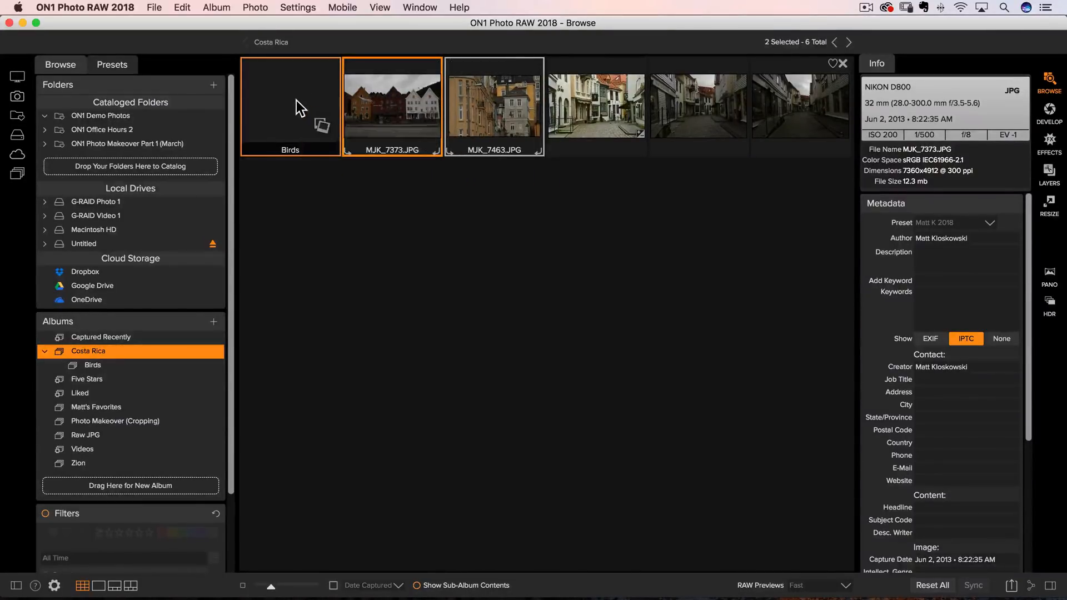
{"action": "left_click", "coordinate": [95, 365]}
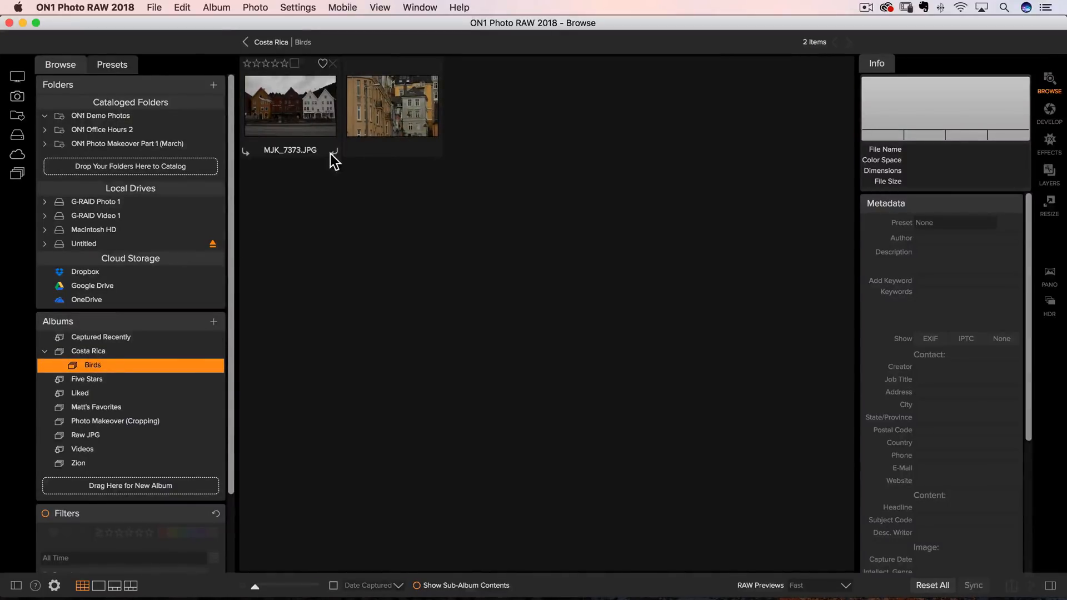
{"action": "left_click", "coordinate": [88, 352]}
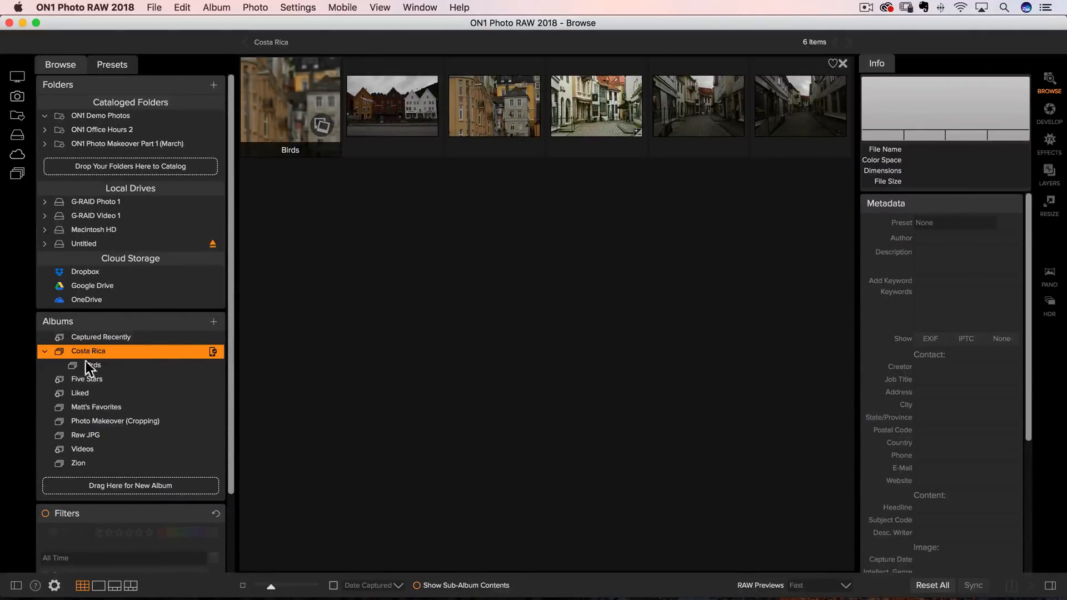
- Create an album named "Monkeys" and nest it inside the Costa Rica album
{"action": "left_click", "coordinate": [214, 321]}
{"action": "left_click", "coordinate": [276, 330]}
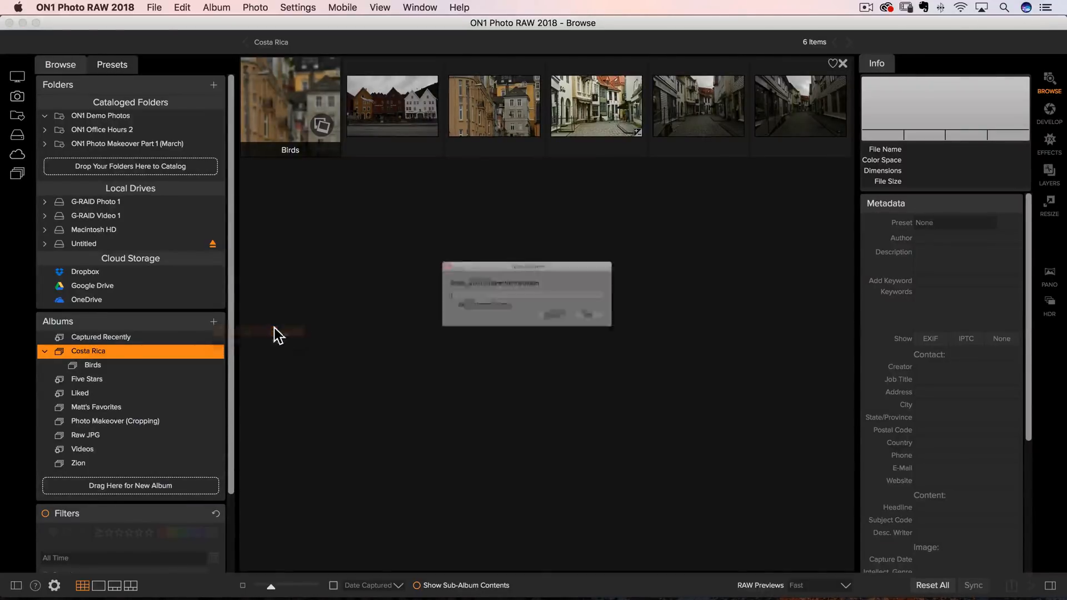
{"action": "type", "text": "Monkeys"}
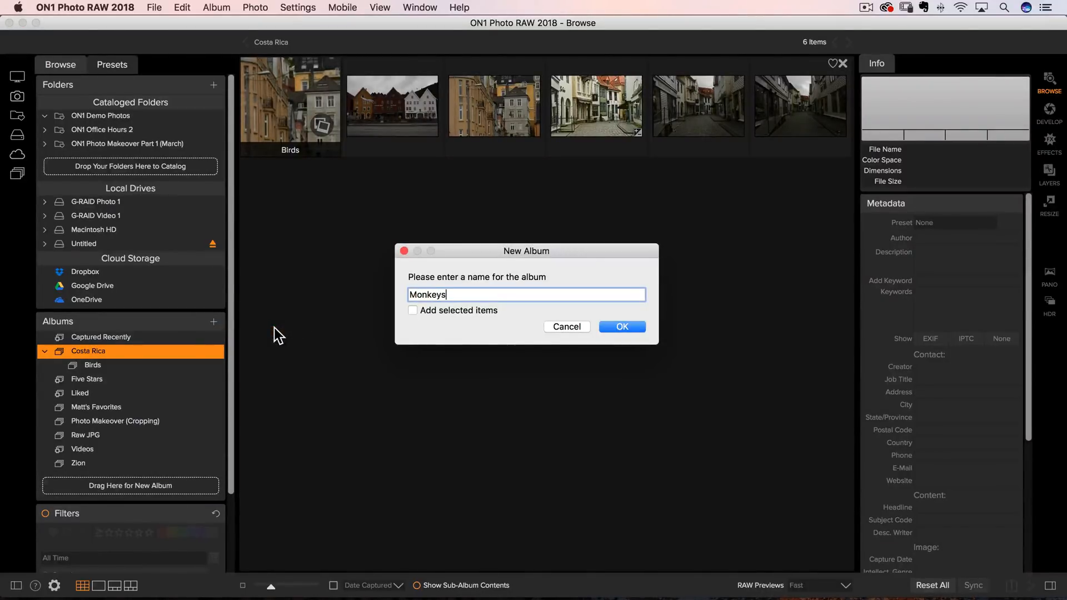
{"action": "left_click", "coordinate": [617, 328]}
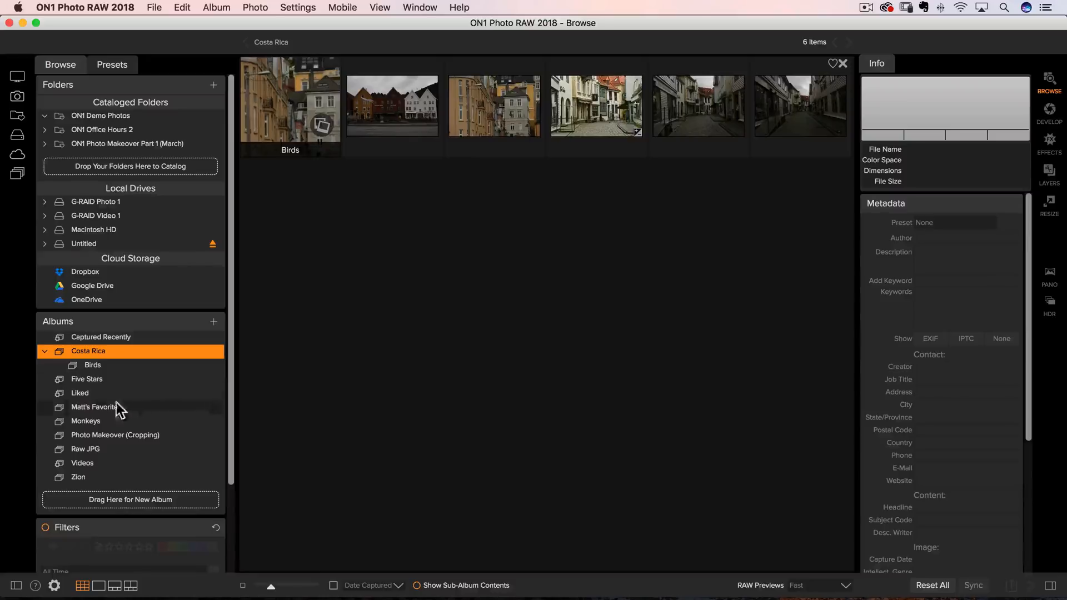
{"action": "left_click_drag", "start_coordinate": [93, 418], "coordinate": [126, 350]}
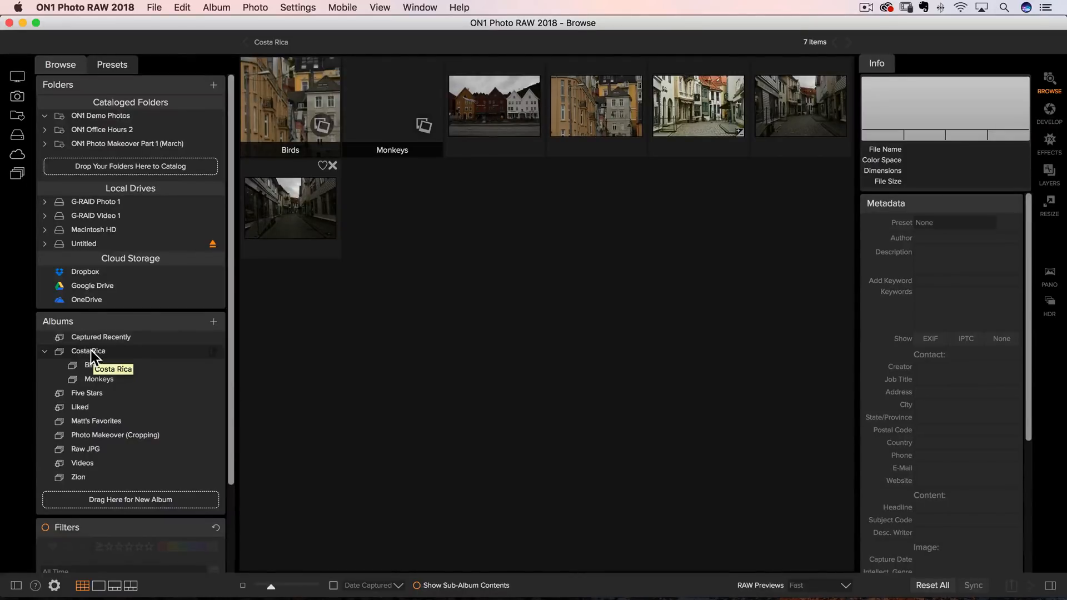
- View the Birds sub-album and collapse the Costa Rica album's nested list
{"action": "left_click", "coordinate": [94, 365]}
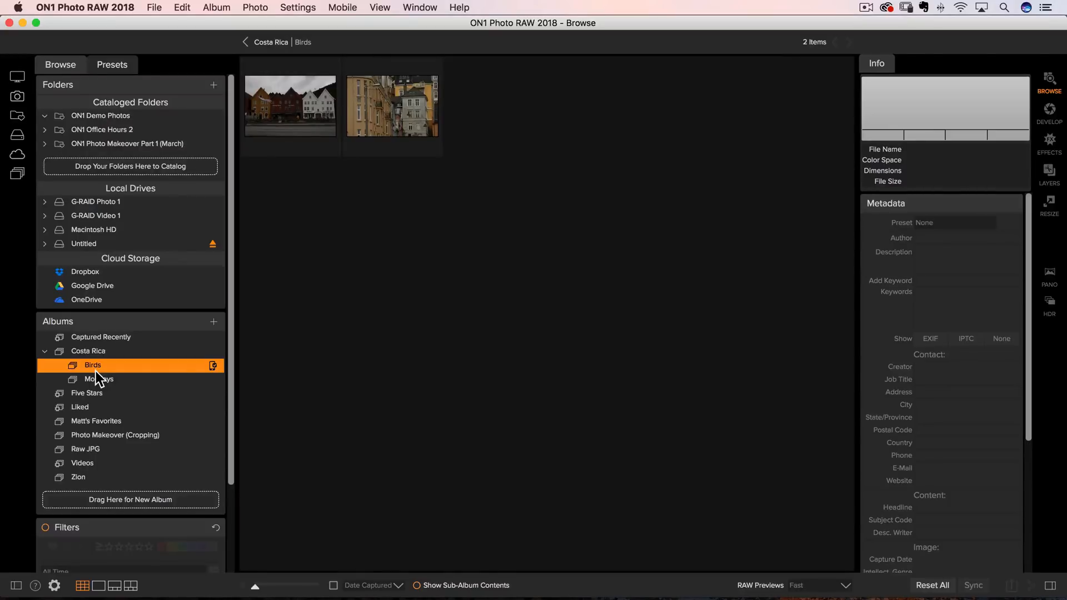
{"action": "left_click", "coordinate": [44, 352]}
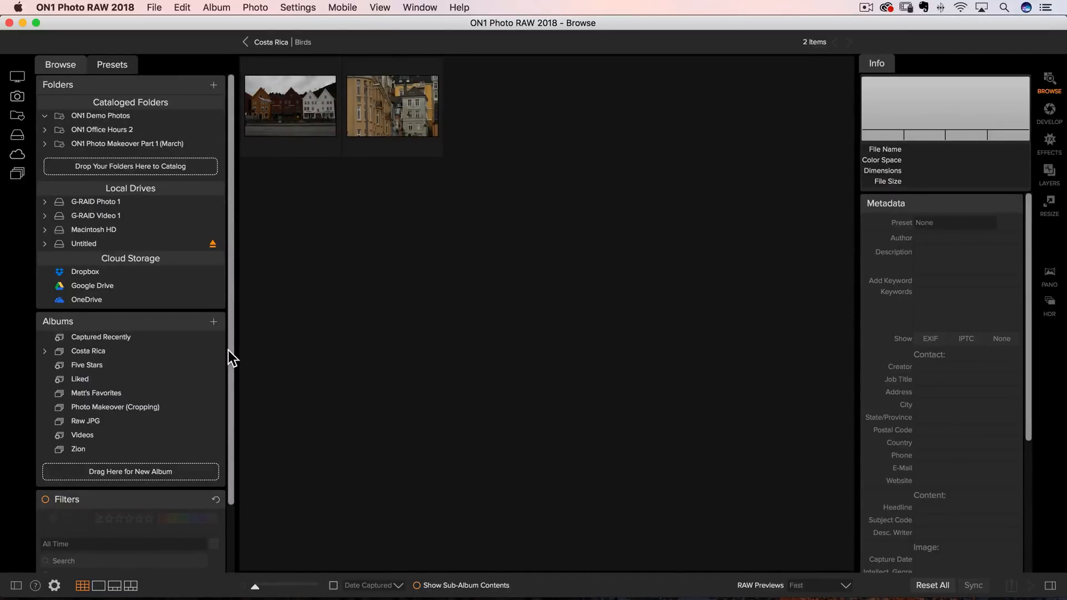
- Open the Raw JPG album and compare the DSC02074 RAW and JPG files, then select both DSC02074.arw and DSC02075.arw and clear the selection
{"action": "left_click", "coordinate": [122, 422]}
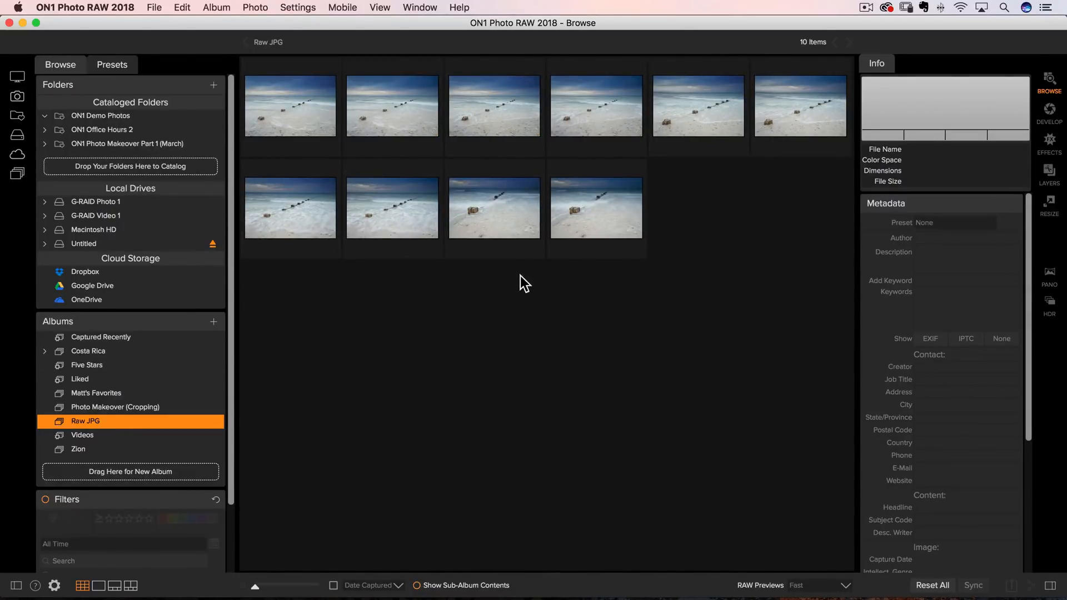
{"action": "left_click", "coordinate": [303, 123]}
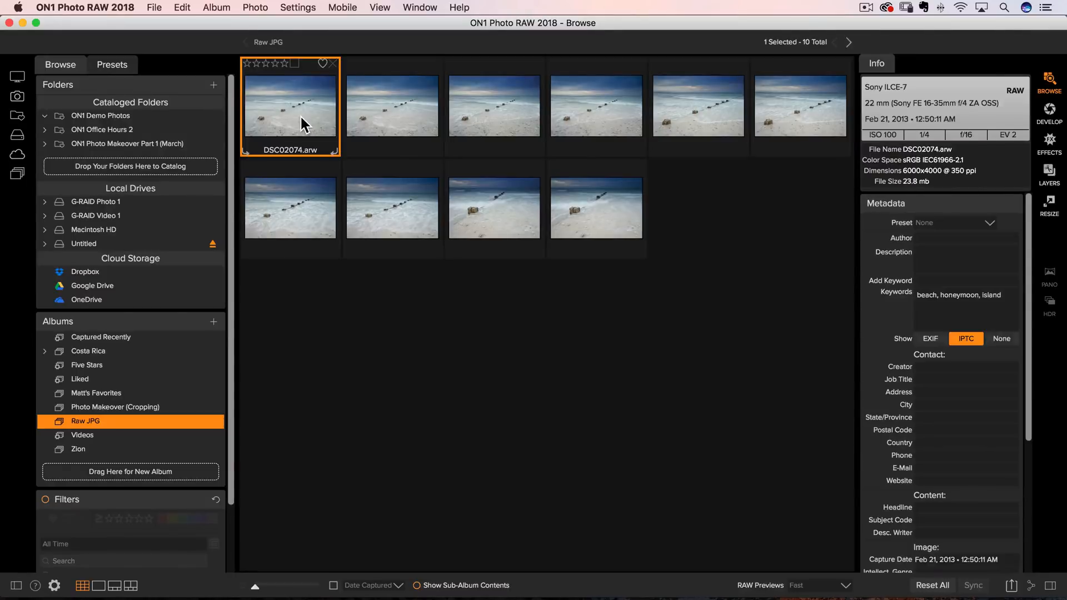
{"action": "key", "text": "Right"}
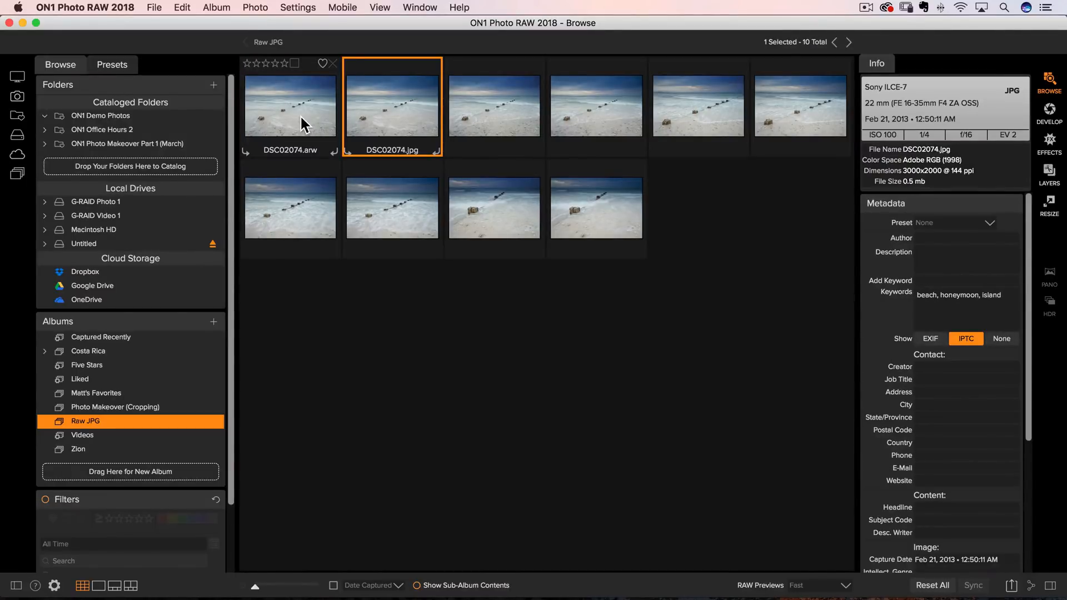
{"action": "key", "text": "Left"}
{"action": "key", "text": "Right"}
{"action": "left_click", "coordinate": [301, 115]}
{"action": "left_click", "coordinate": [502, 98], "text": "super"}
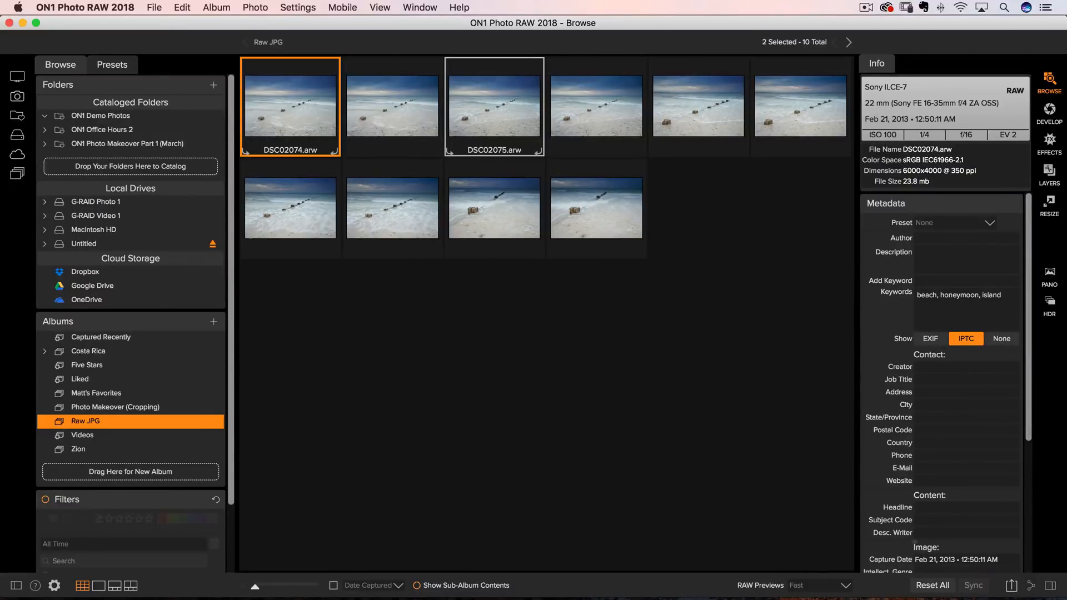
{"action": "left_click", "coordinate": [485, 345]}
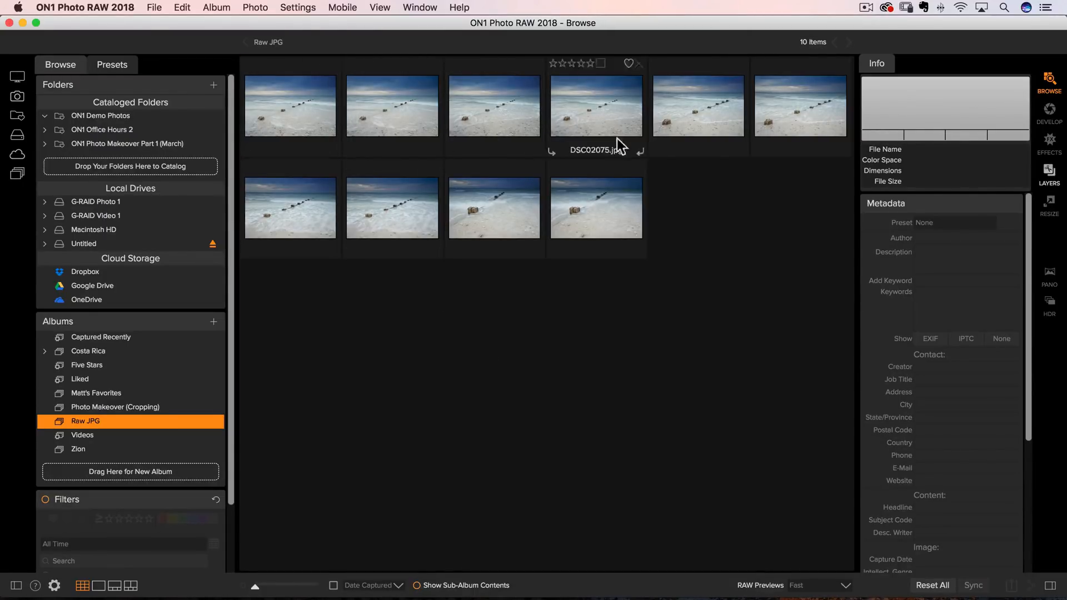
- Turn on Group RAW Plus JPG for the Raw JPG album and select the grouped DSC02074.arw photo
{"action": "left_click", "coordinate": [154, 7]}
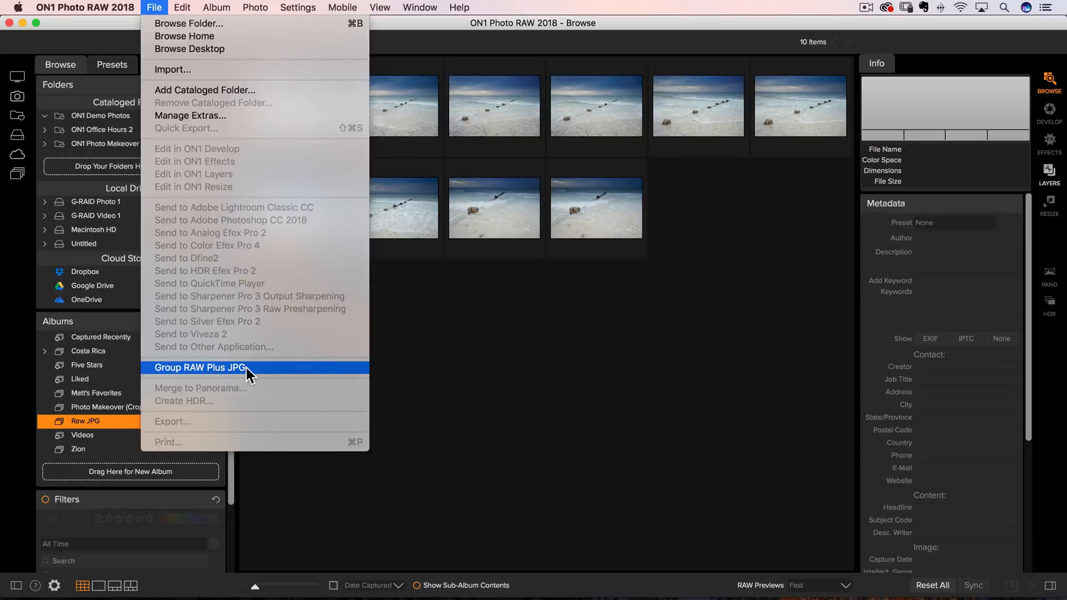
{"action": "left_click", "coordinate": [285, 368]}
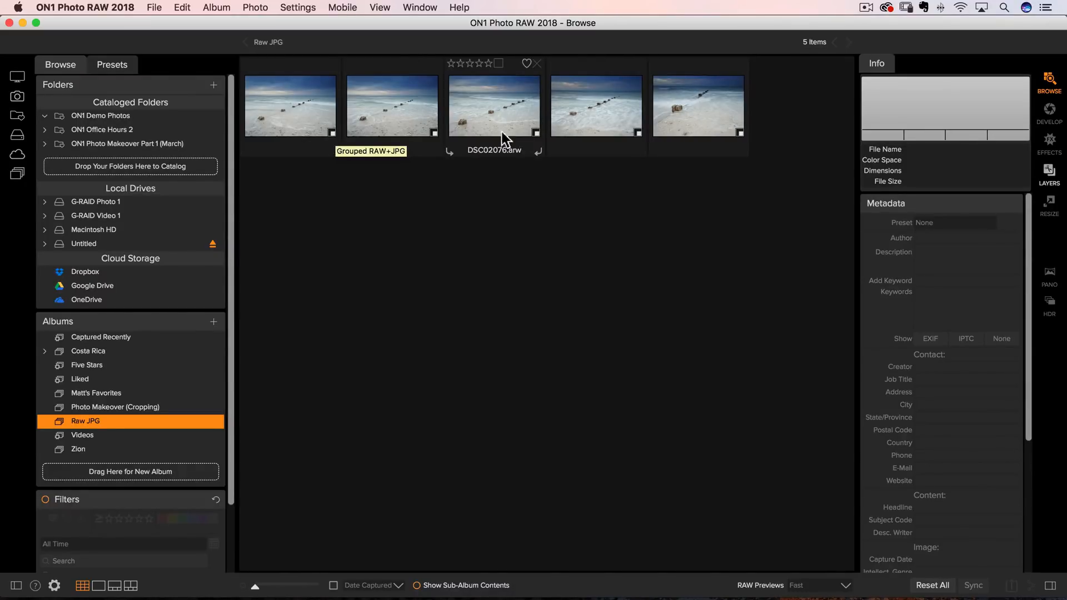
{"action": "left_click", "coordinate": [291, 111]}
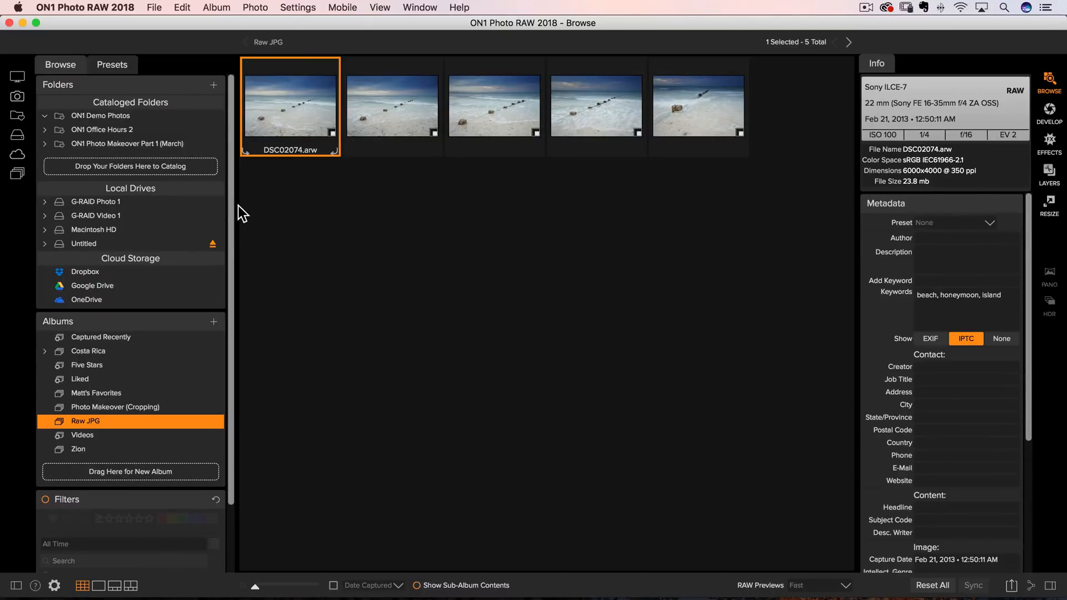
- Turn off Group RAW Plus JPG for the Raw JPG album
{"action": "left_click", "coordinate": [154, 8]}
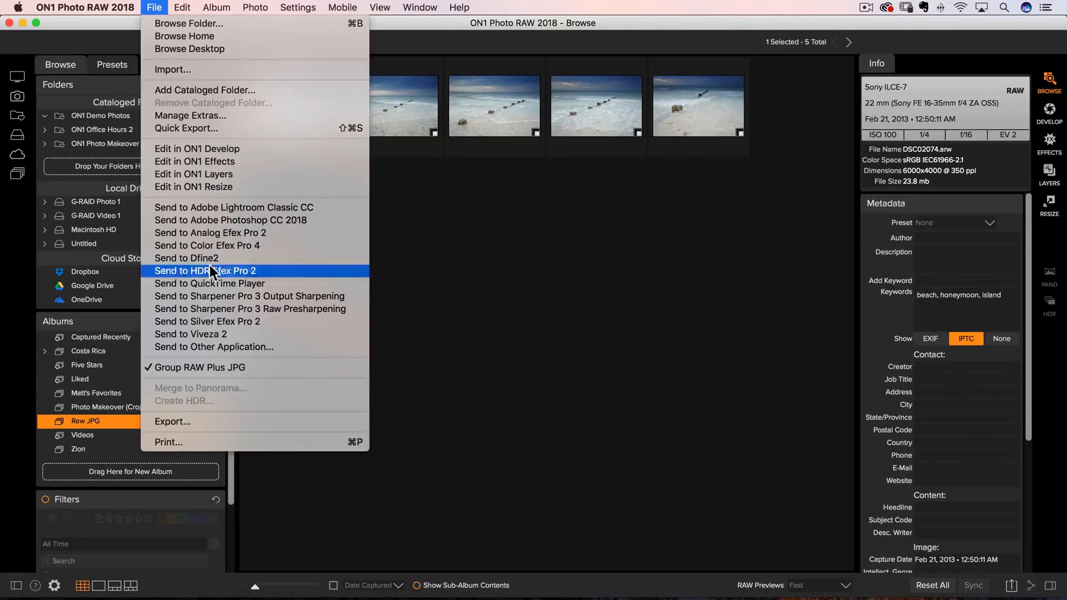
{"action": "left_click", "coordinate": [273, 365]}
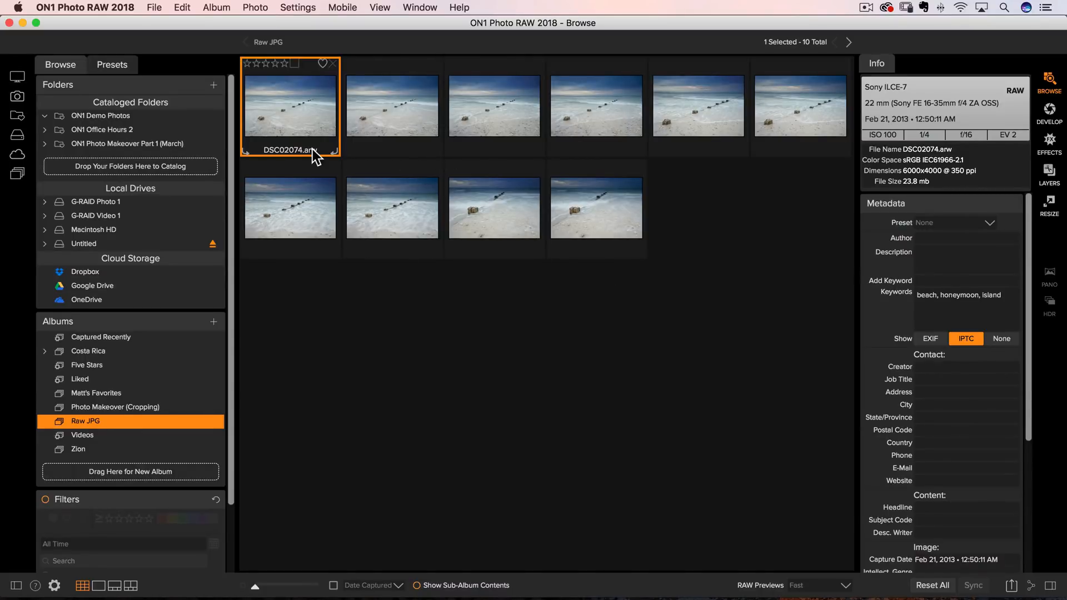
- Open DSC02074.arw in Develop and examine its Camera Profile options, keeping ON1 Standard
{"action": "left_click", "coordinate": [1049, 113]}
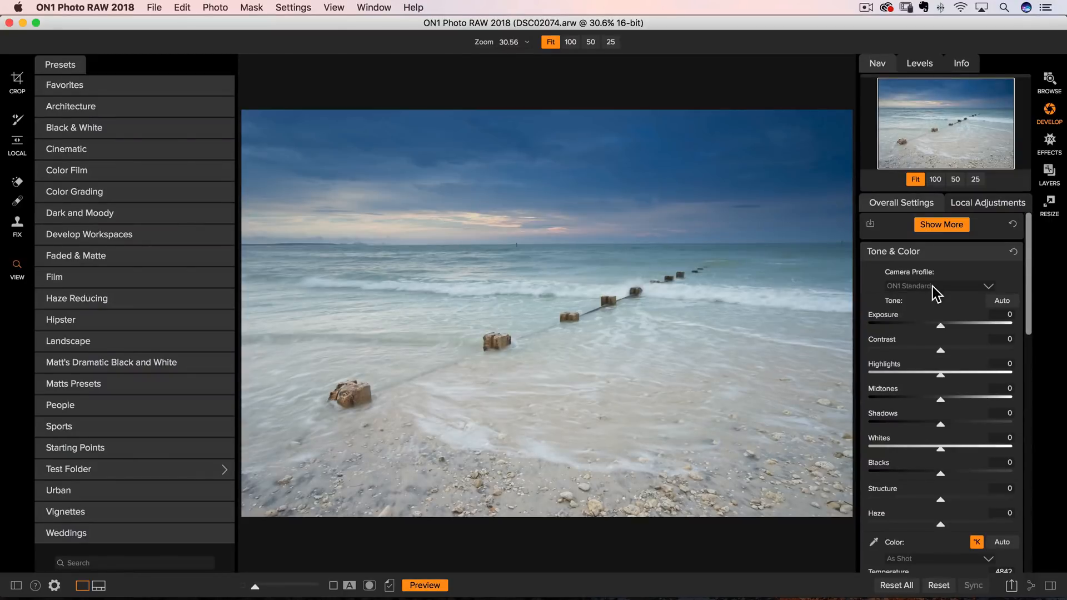
{"action": "left_click", "coordinate": [933, 287]}
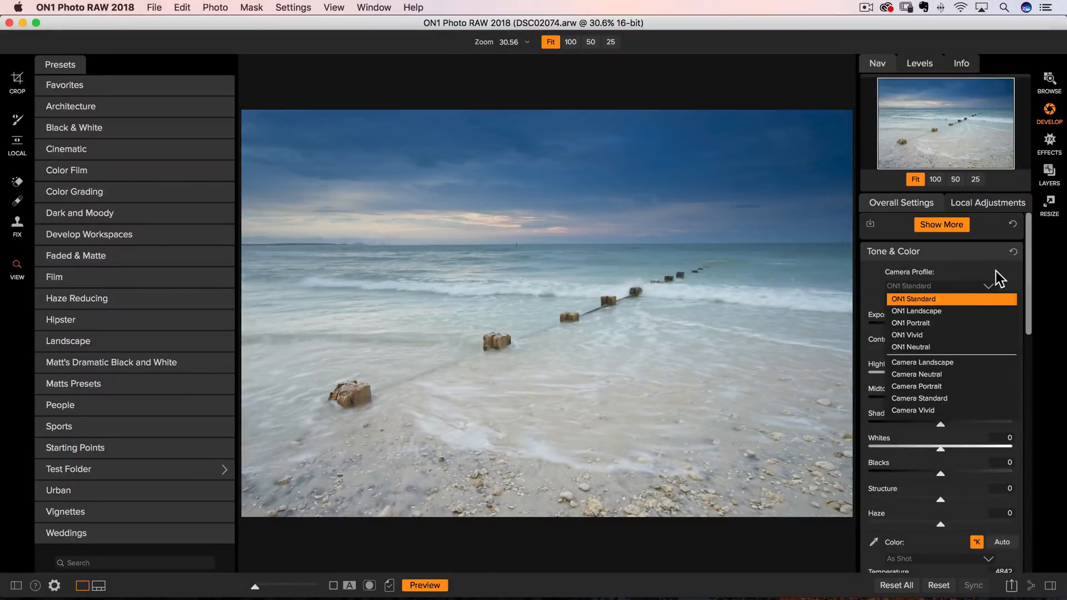
{"action": "left_click", "coordinate": [981, 299]}
{"action": "left_click", "coordinate": [952, 286]}
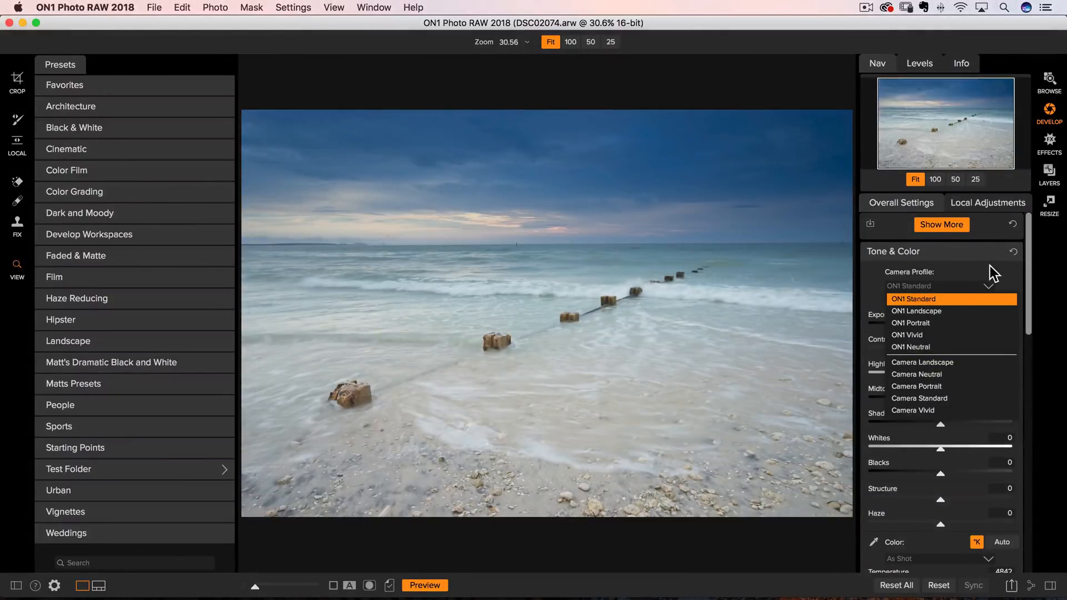
{"action": "left_click", "coordinate": [993, 274]}
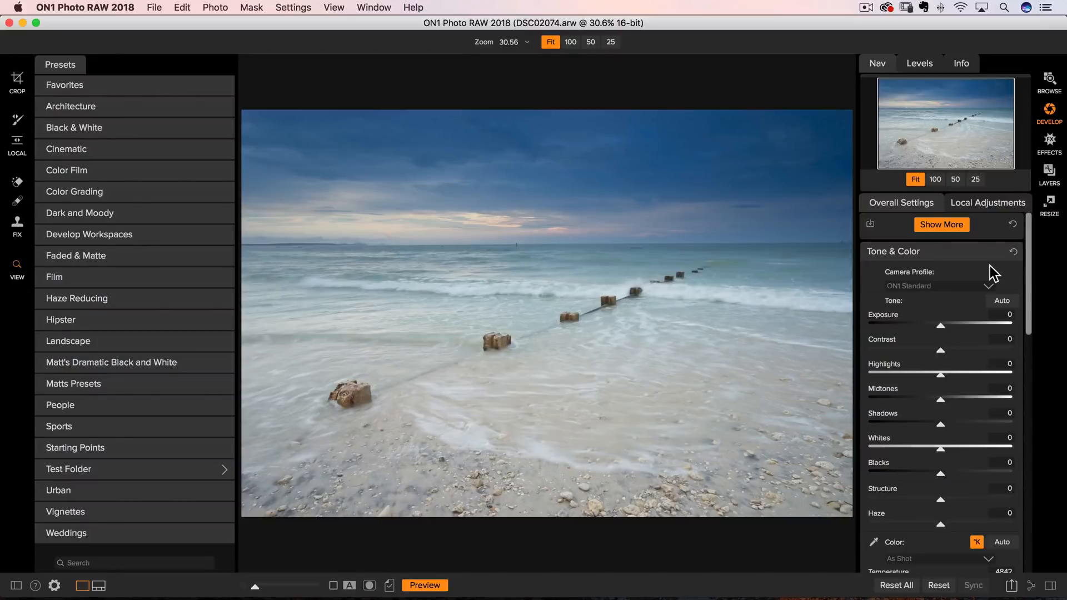
- Return to Browse, select DSC02074.arw through DSC02075.arw, and export them in the background as quality-75 JPEGs to the current folder
{"action": "left_click", "coordinate": [1050, 82]}
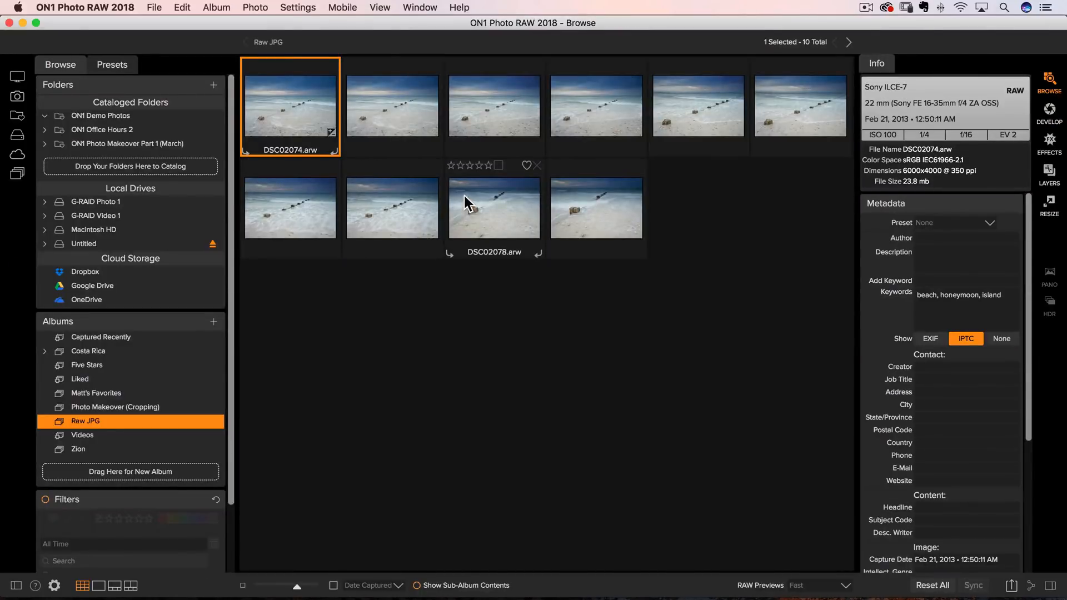
{"action": "left_click", "coordinate": [489, 113], "text": "shift"}
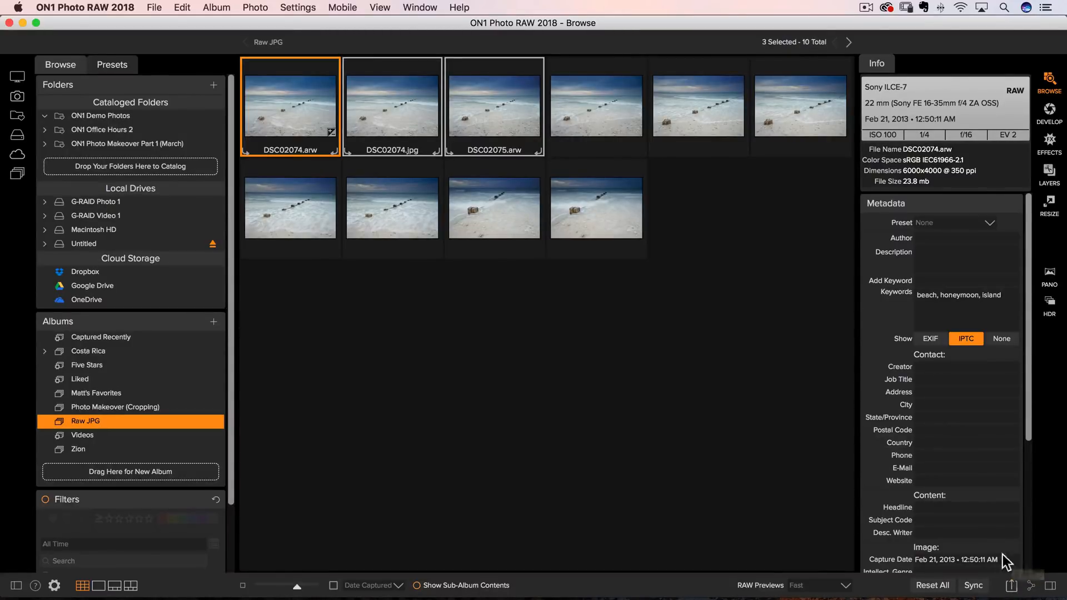
{"action": "left_click", "coordinate": [1010, 586]}
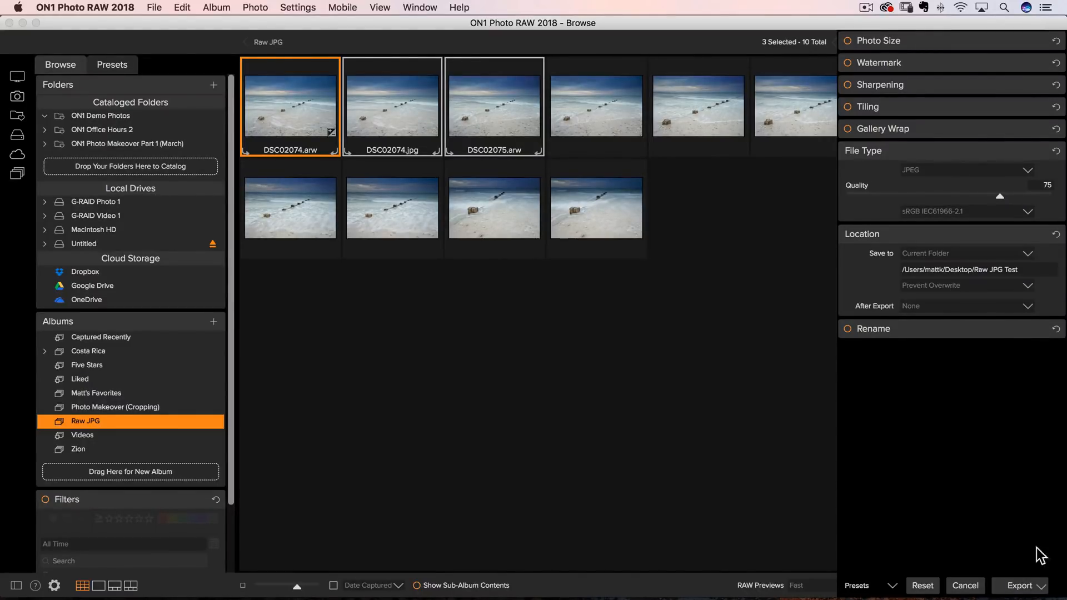
{"action": "left_click", "coordinate": [1039, 588]}
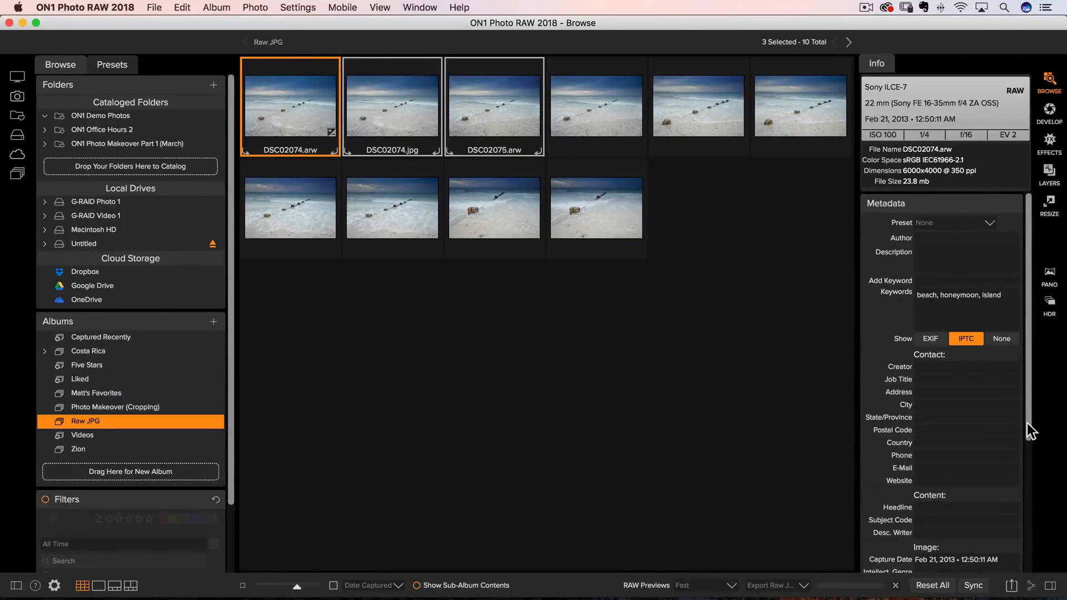
- Check the progress of the background export, clear the photo selection, and stop the export task
{"action": "scroll", "coordinate": [1028, 431], "scroll_direction": "down", "scroll_amount": 10}
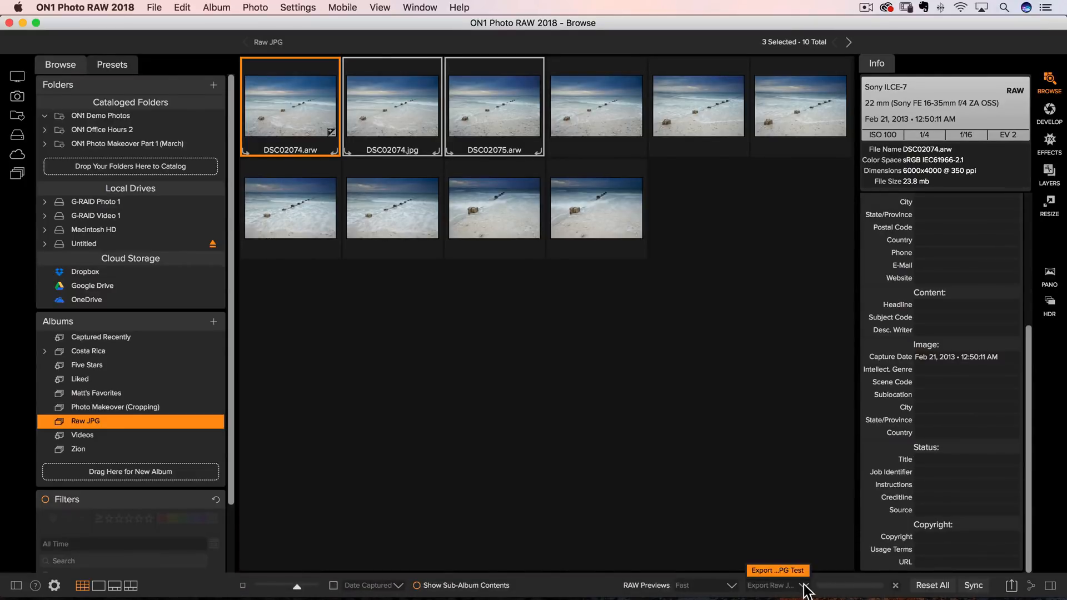
{"action": "left_click", "coordinate": [817, 537]}
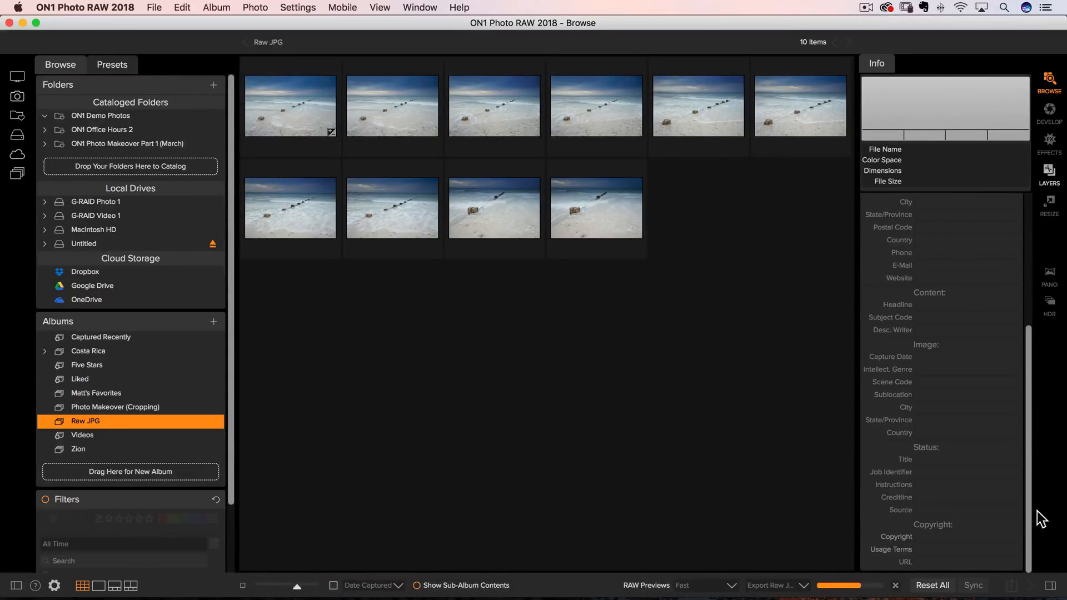
{"action": "left_click", "coordinate": [895, 585]}
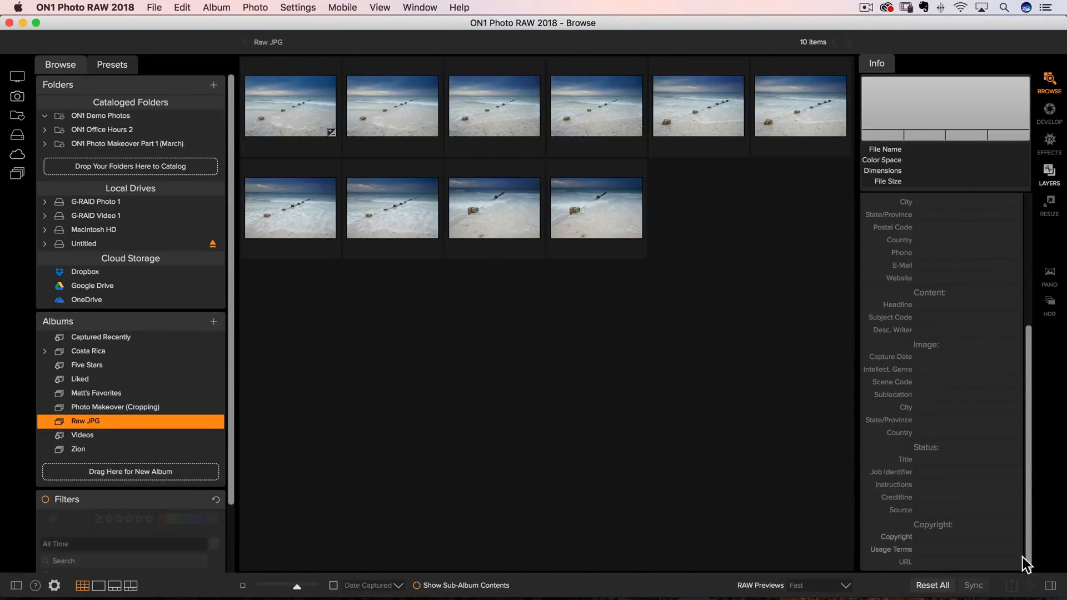
- Review the Export in Background and Export Now options for DSC02074.arw, leaving the export settings without exporting
{"action": "left_click", "coordinate": [272, 103]}
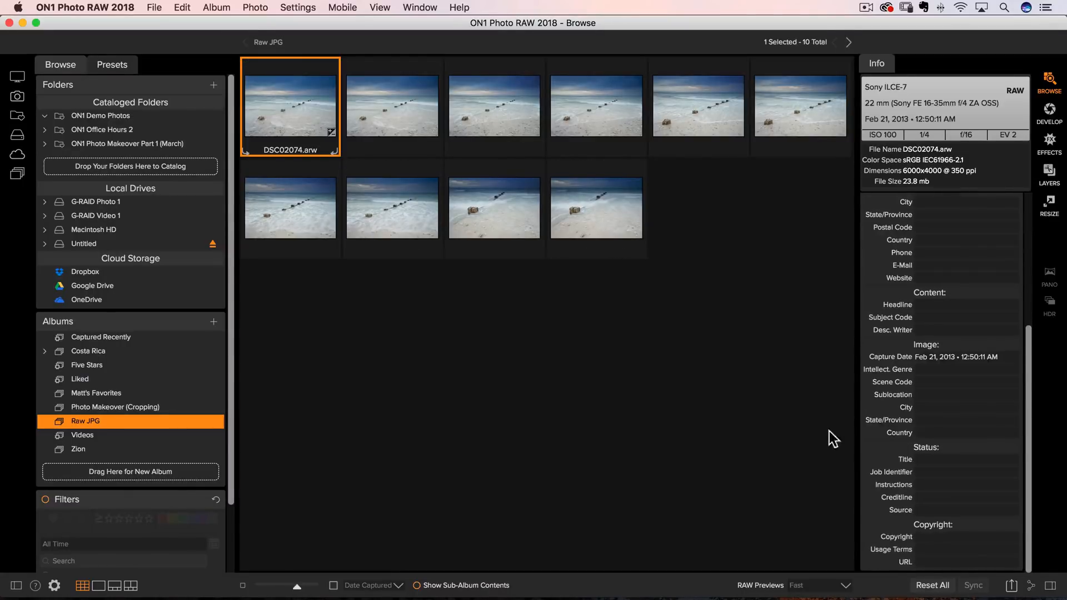
{"action": "left_click", "coordinate": [1011, 585]}
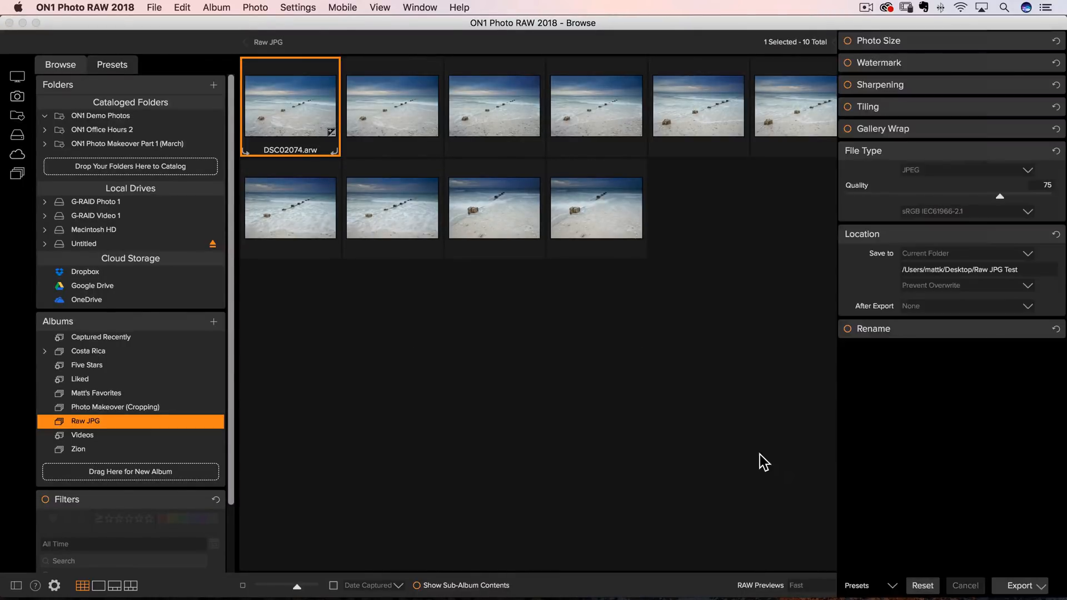
{"action": "left_click", "coordinate": [1042, 587]}
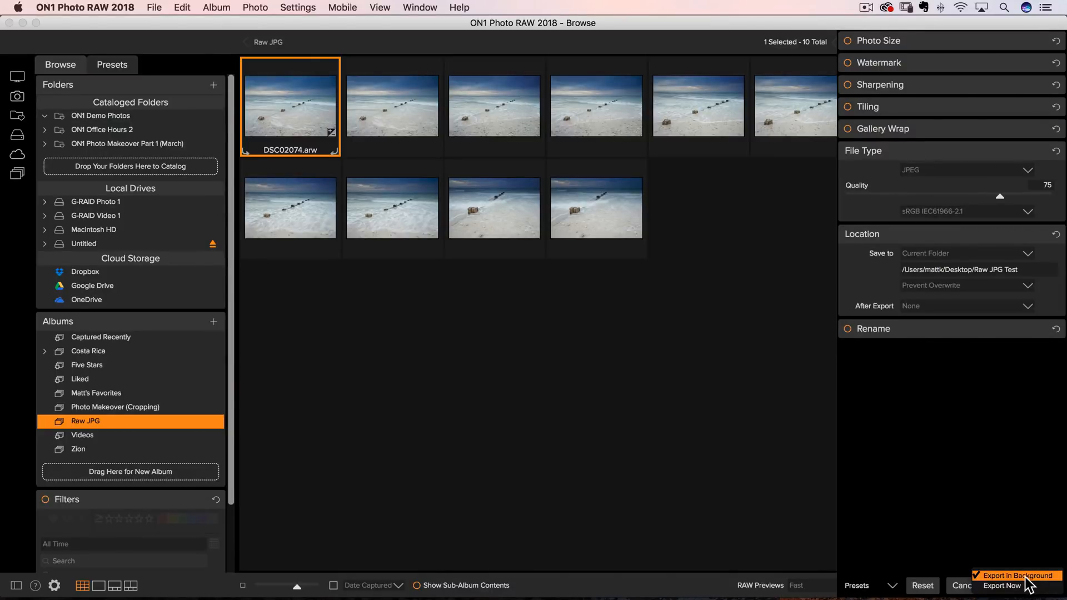
{"action": "left_click", "coordinate": [1019, 526]}
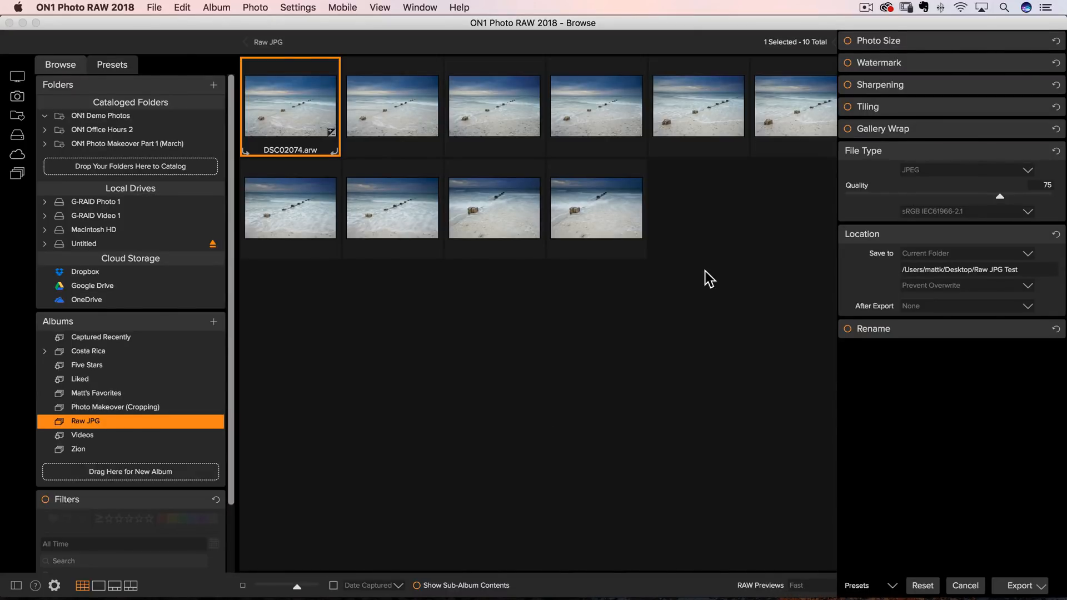
{"action": "left_click", "coordinate": [966, 585]}
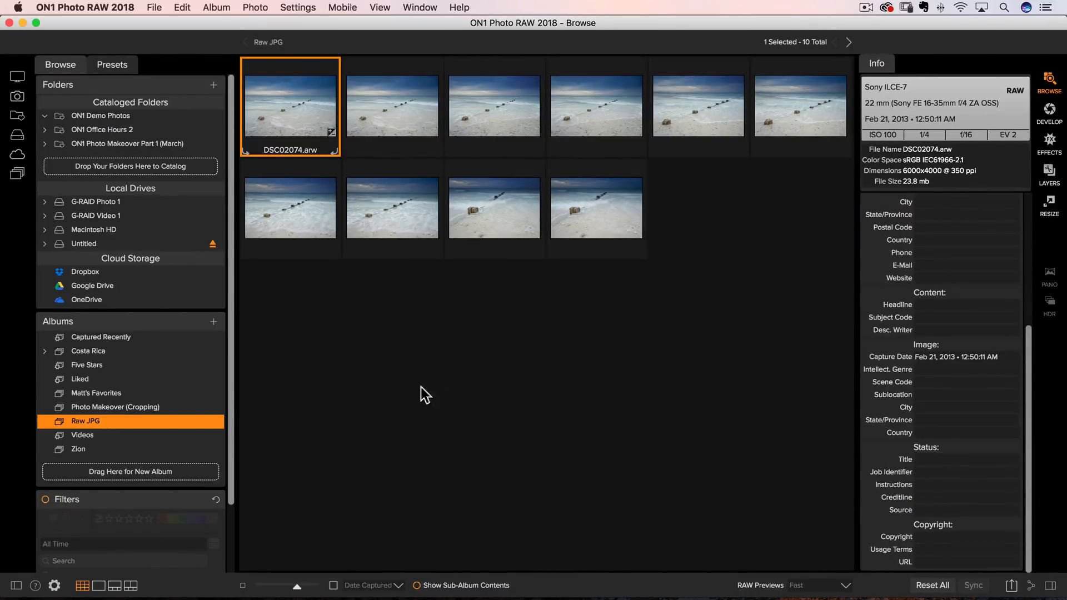
- Switch to Filmstrip view and browse through all the Raw JPG album photos and back, finishing on DSC02075.arw
{"action": "left_click", "coordinate": [115, 586]}
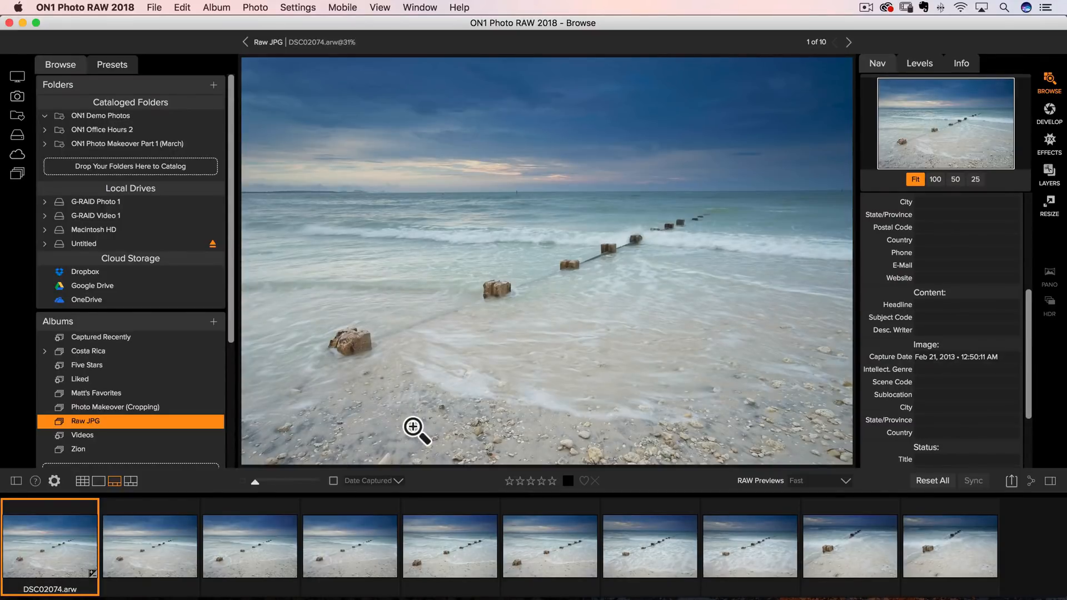
{"action": "key", "text": "Right"}
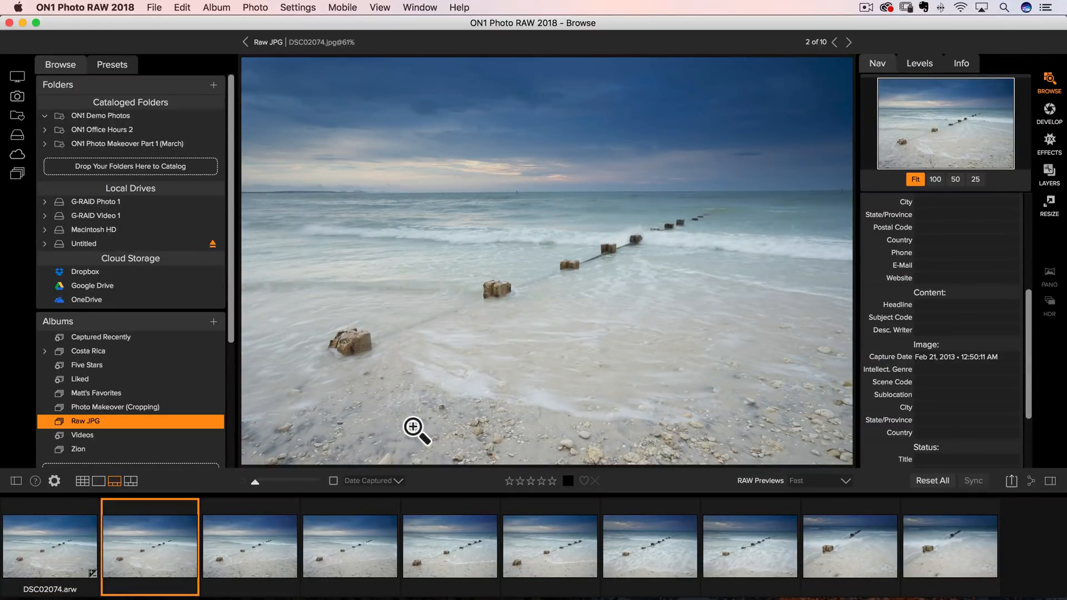
{"action": "key", "text": "Left"}
{"action": "key", "text": "Right"}
{"action": "key", "text": "Right"}
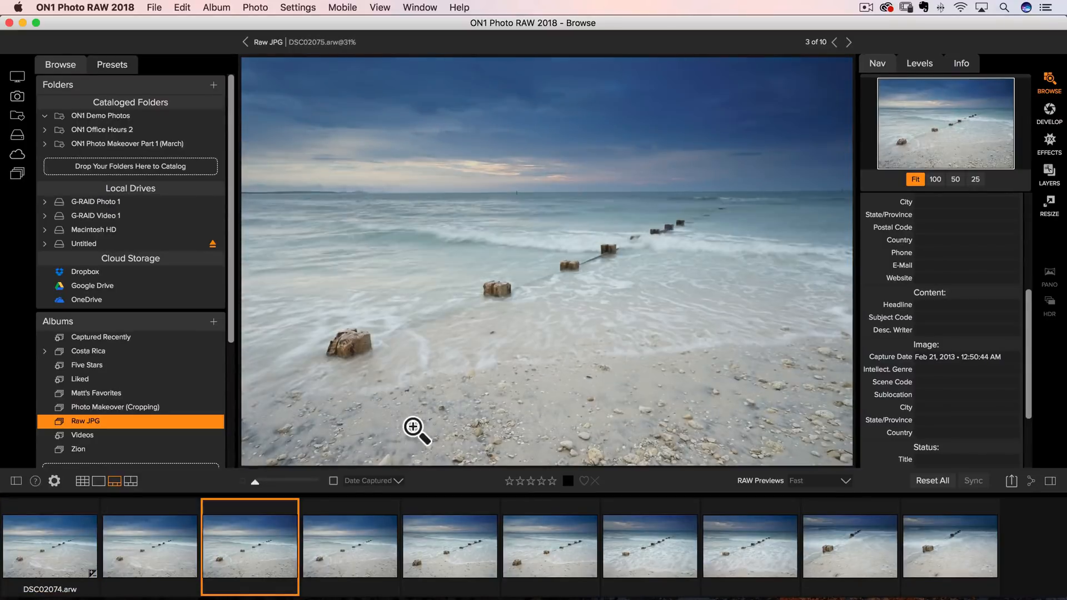
{"action": "key", "text": "Right"}
{"action": "key", "text": "Right"}
{"action": "key", "text": "Right"}
{"action": "key", "text": "Right"}
{"action": "key", "text": "Right"}
{"action": "key", "text": "Right"}
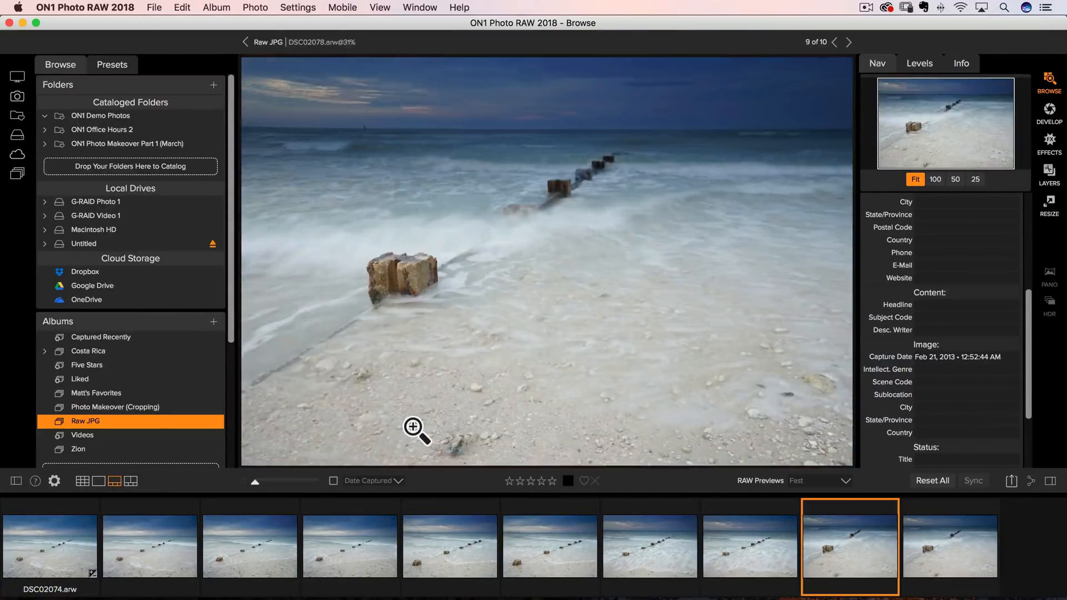
{"action": "key", "text": "Right"}
{"action": "key", "text": "Left"}
{"action": "key", "text": "Left"}
{"action": "key", "text": "Left"}
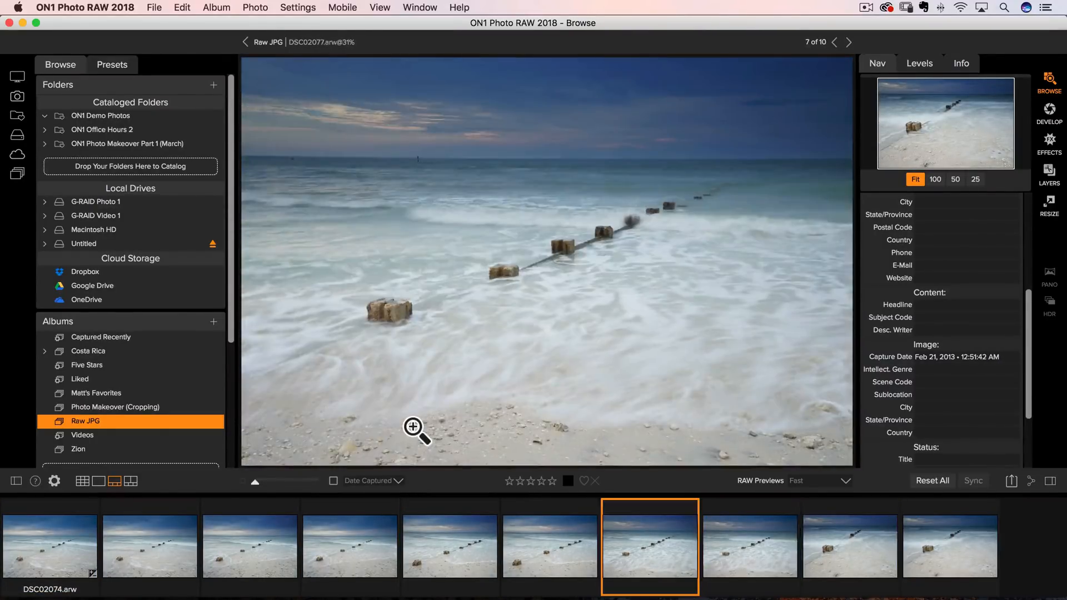
{"action": "key", "text": "Left"}
{"action": "key", "text": "Left"}
{"action": "key", "text": "Left"}
{"action": "key", "text": "Left"}
{"action": "key", "text": "Left"}
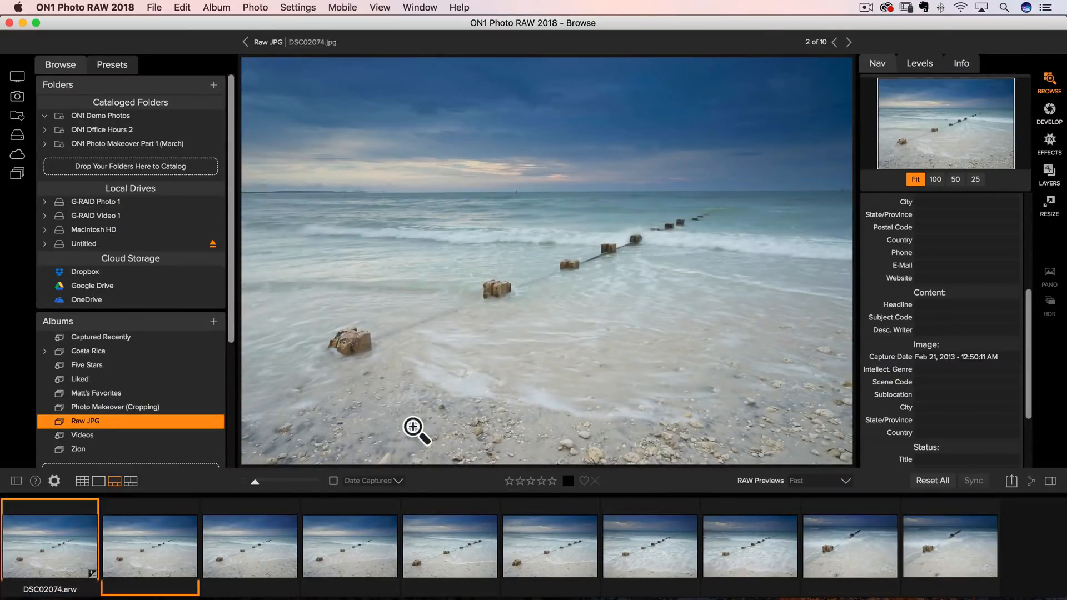
{"action": "key", "text": "Right"}
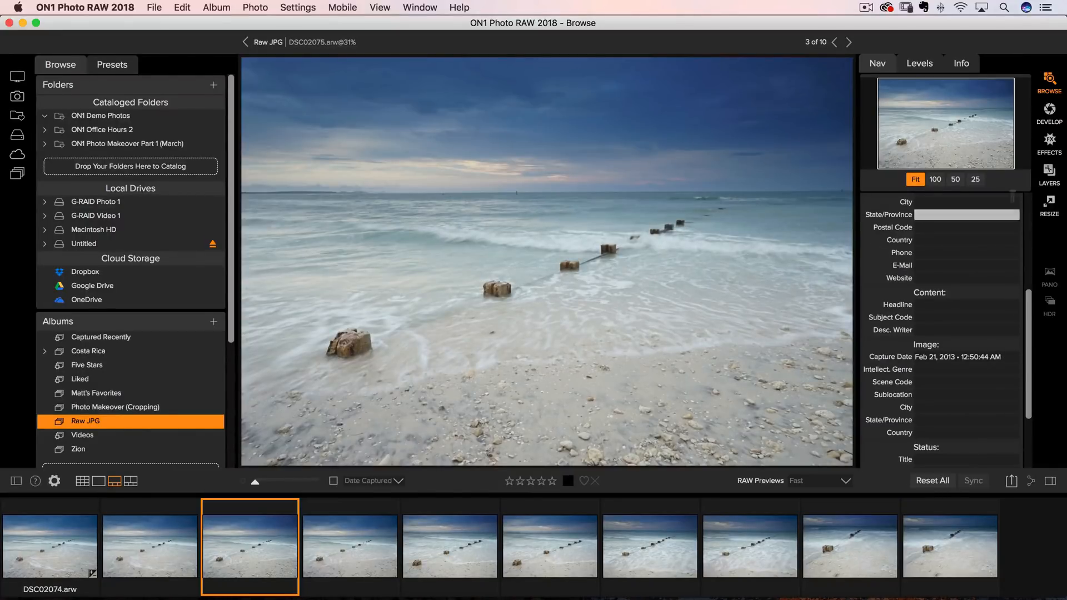
- Open DSC02075.arw in Develop and view the other RAW and JPG photos in the filmstrip, returning to DSC02075.arw
{"action": "left_click", "coordinate": [1049, 113]}
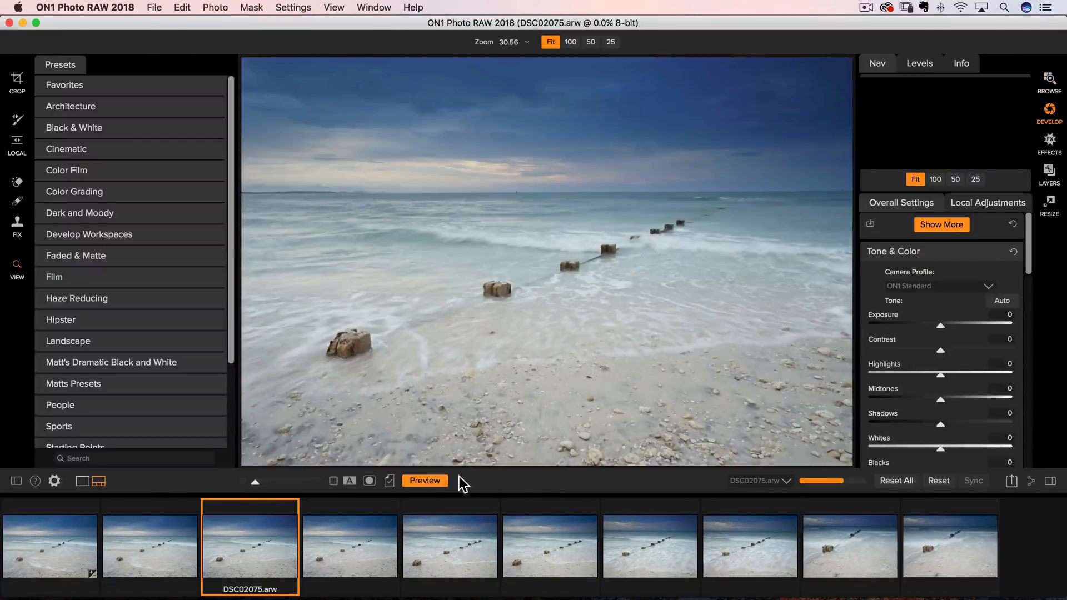
{"action": "key", "text": "Left"}
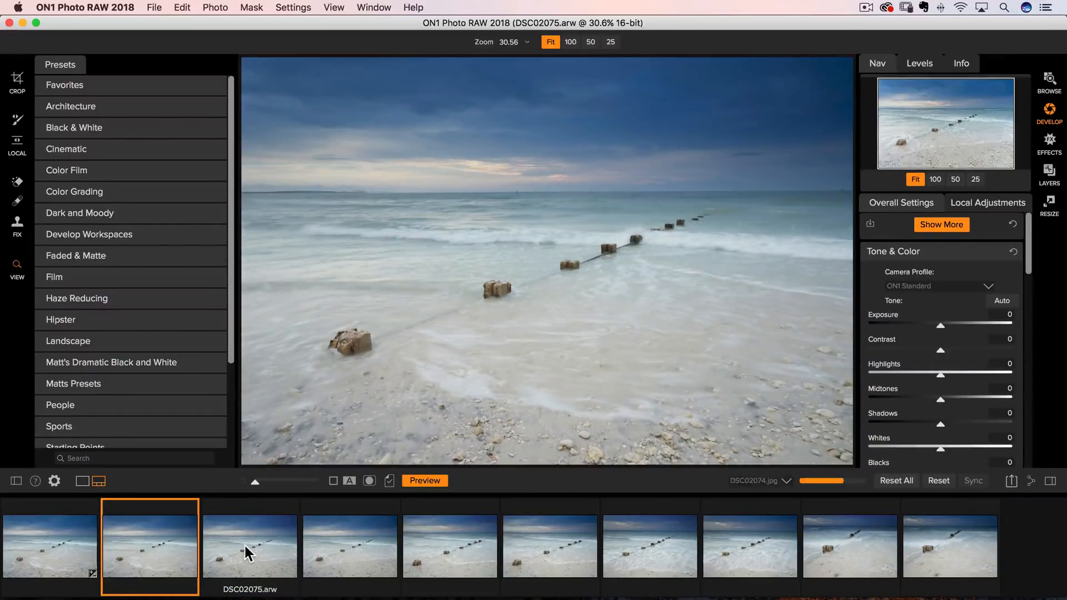
{"action": "key", "text": "Left"}
{"action": "key", "text": "Right"}
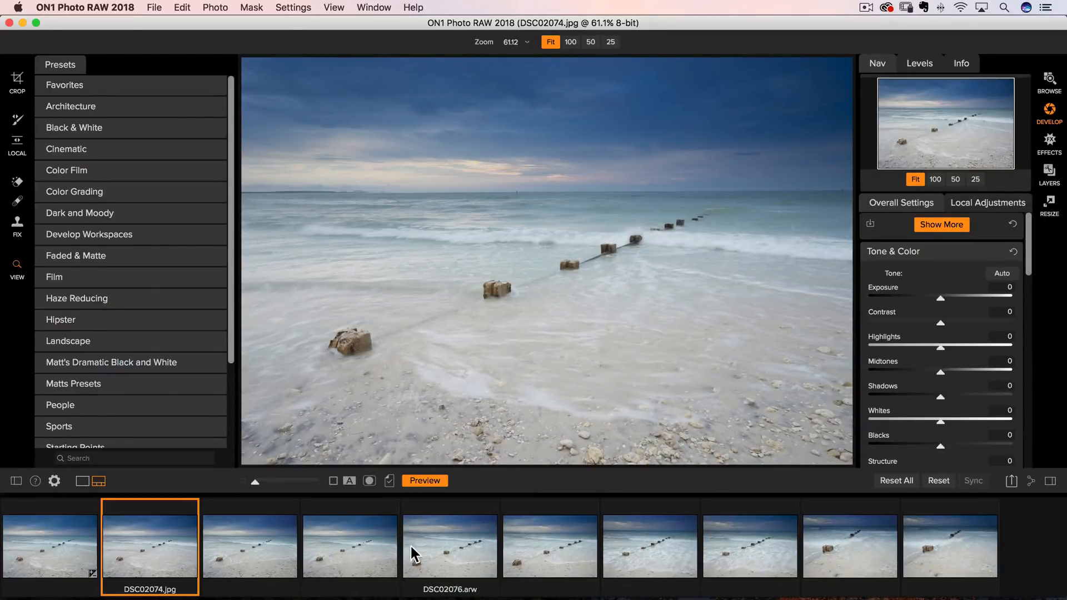
{"action": "left_click", "coordinate": [651, 548]}
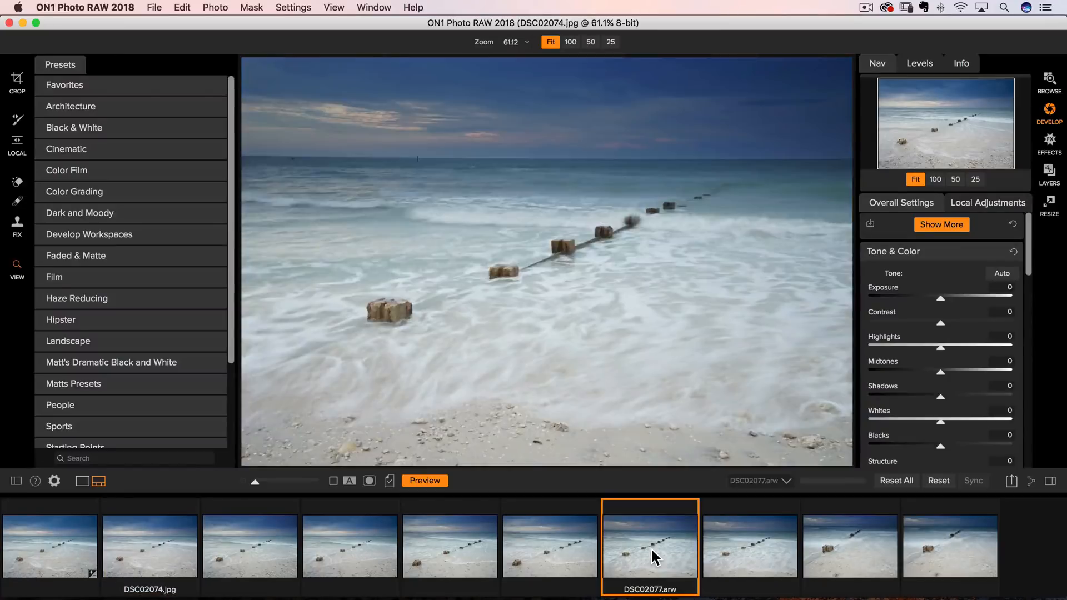
{"action": "key", "text": "Right"}
{"action": "key", "text": "Right"}
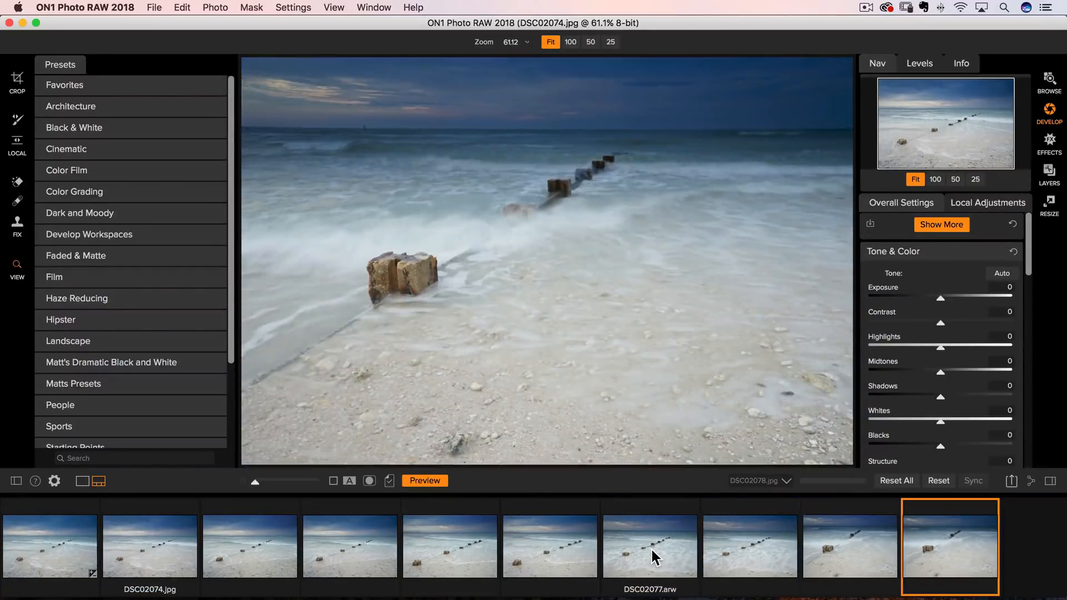
{"action": "key", "text": "Left"}
{"action": "key", "text": "Left"}
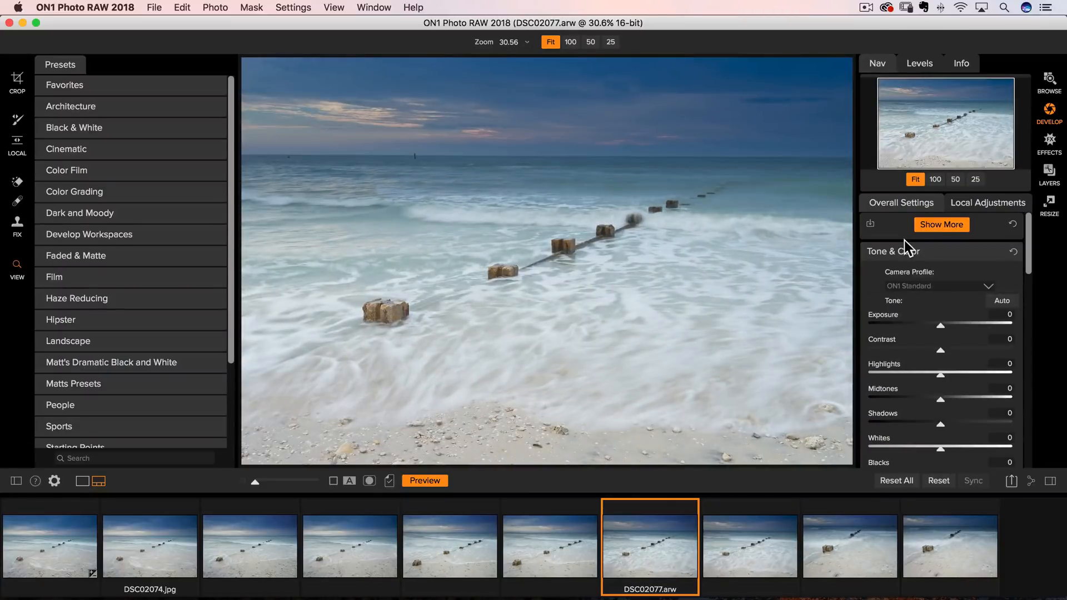
{"action": "key", "text": "Left"}
{"action": "key", "text": "Left"}
{"action": "key", "text": "Left"}
{"action": "key", "text": "Left"}
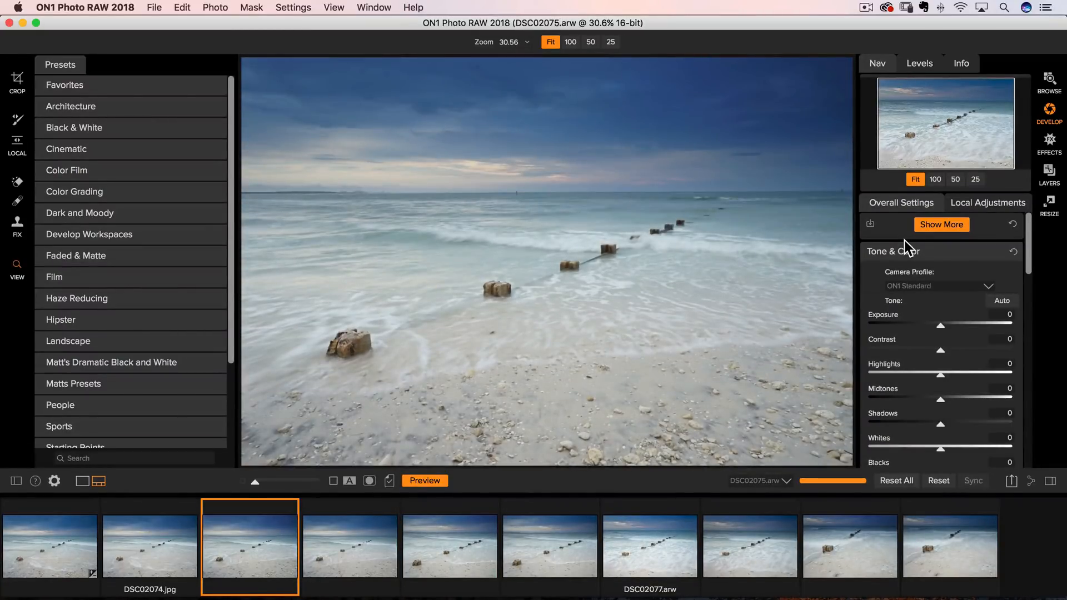
- Page forward in Develop to DSC02078.jpg and back to DSC02074.arw to examine how quickly photos load
{"action": "key", "text": "Right"}
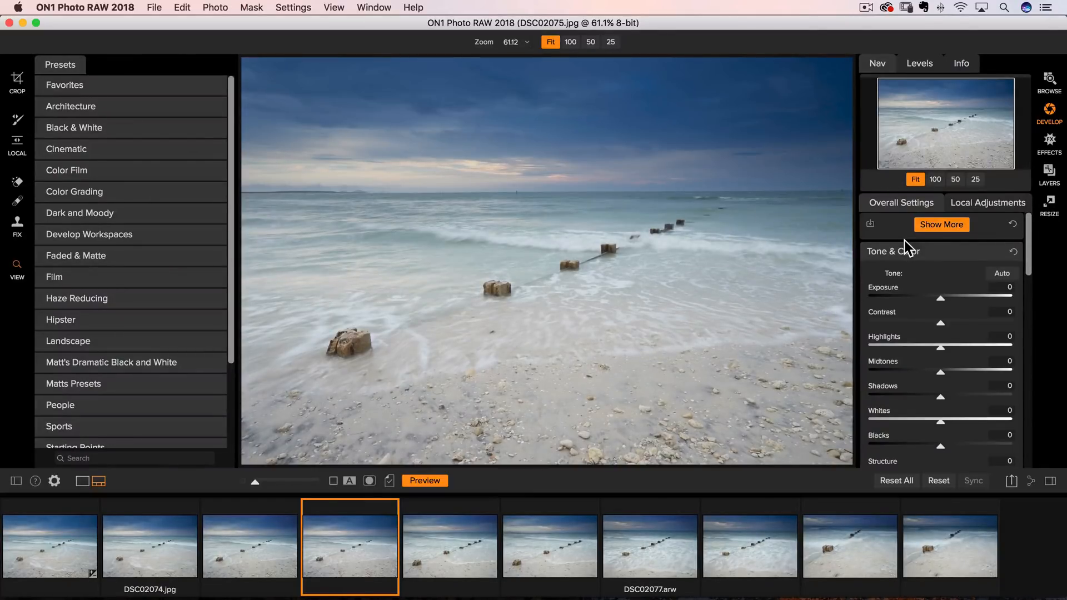
{"action": "key", "text": "Left"}
{"action": "key", "text": "Right"}
{"action": "key", "text": "Right"}
{"action": "key", "text": "Right"}
{"action": "key", "text": "Right"}
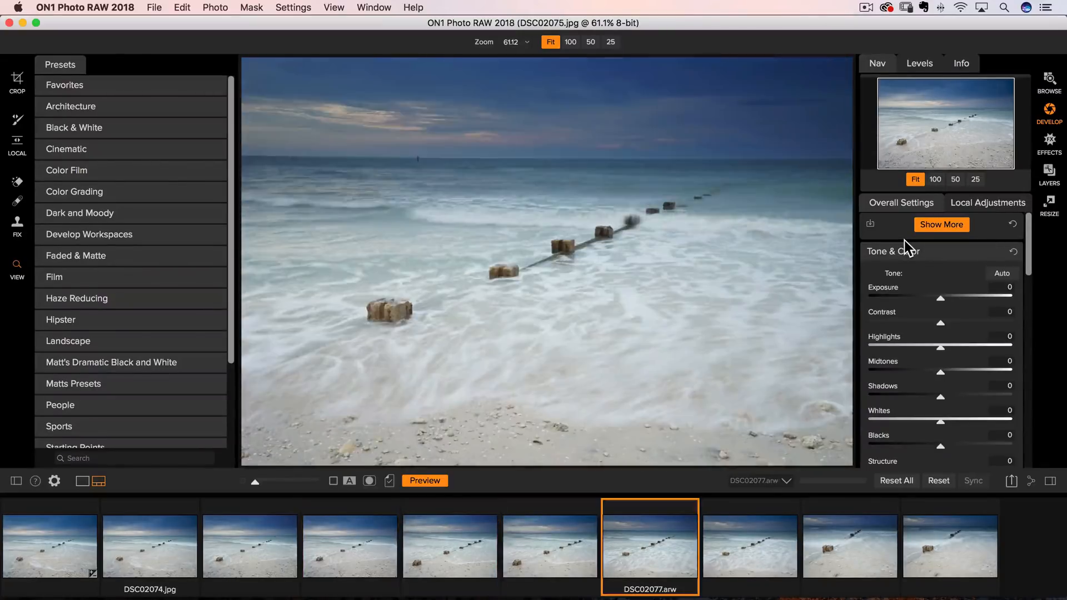
{"action": "key", "text": "Right"}
{"action": "key", "text": "Right"}
{"action": "key", "text": "Right"}
{"action": "key", "text": "Left"}
{"action": "key", "text": "Left"}
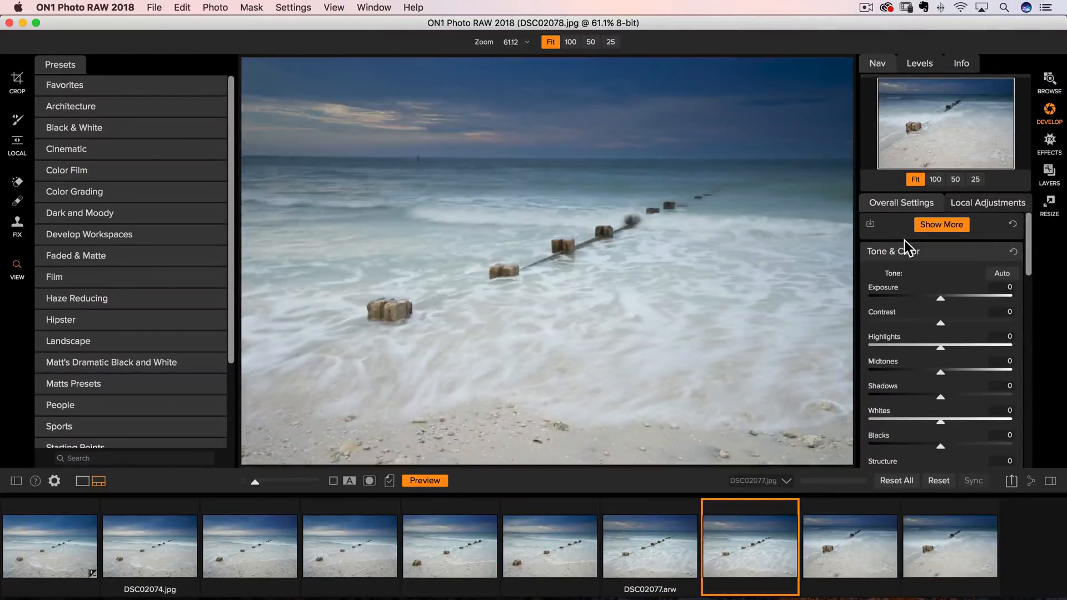
{"action": "key", "text": "Left"}
{"action": "key", "text": "Left"}
{"action": "key", "text": "Left"}
{"action": "key", "text": "Left"}
{"action": "key", "text": "Left"}
{"action": "key", "text": "Left"}
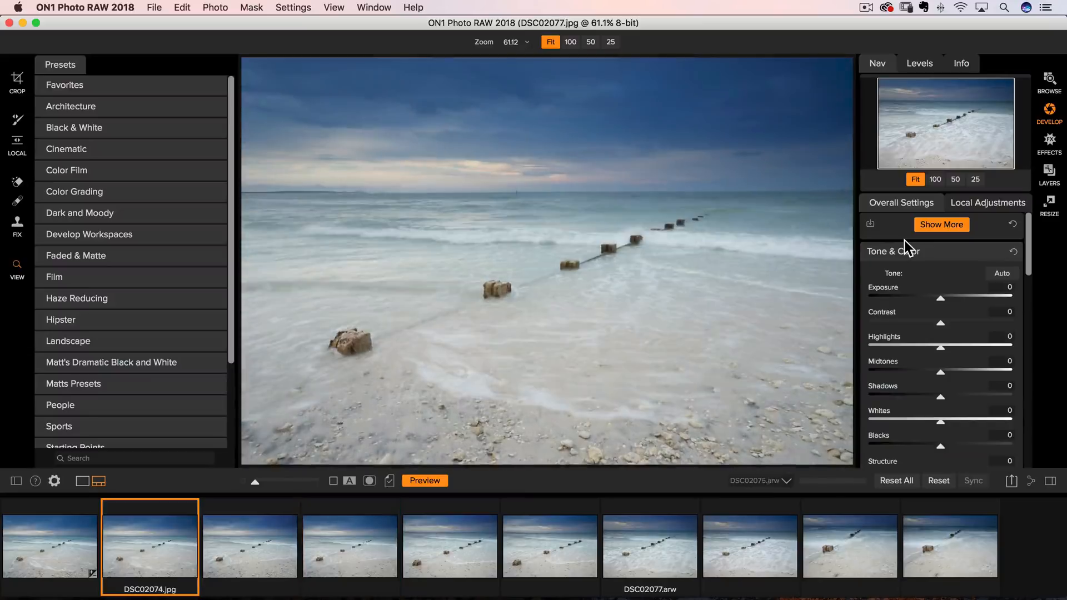
{"action": "key", "text": "Left"}
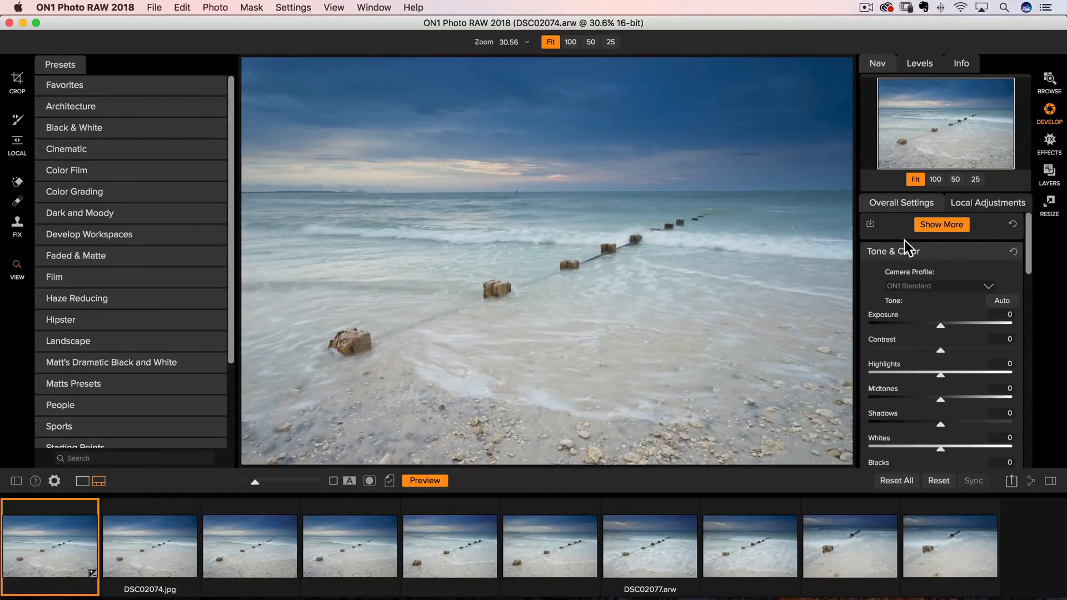
- Switch to Chrome to show the custom LUTs page on mattk.com
{"action": "key", "text": "super+Tab"}
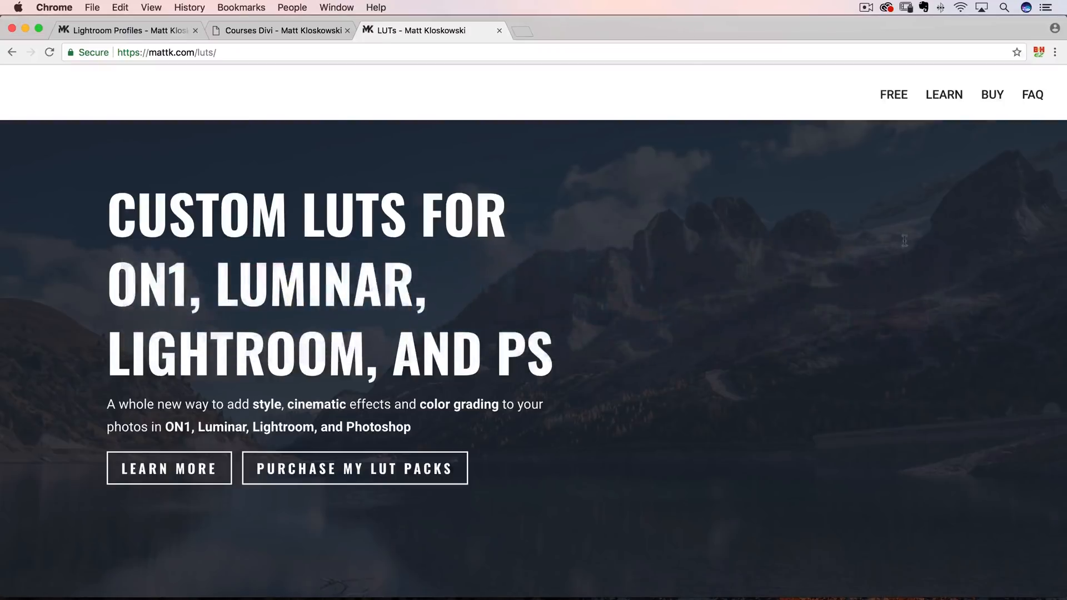